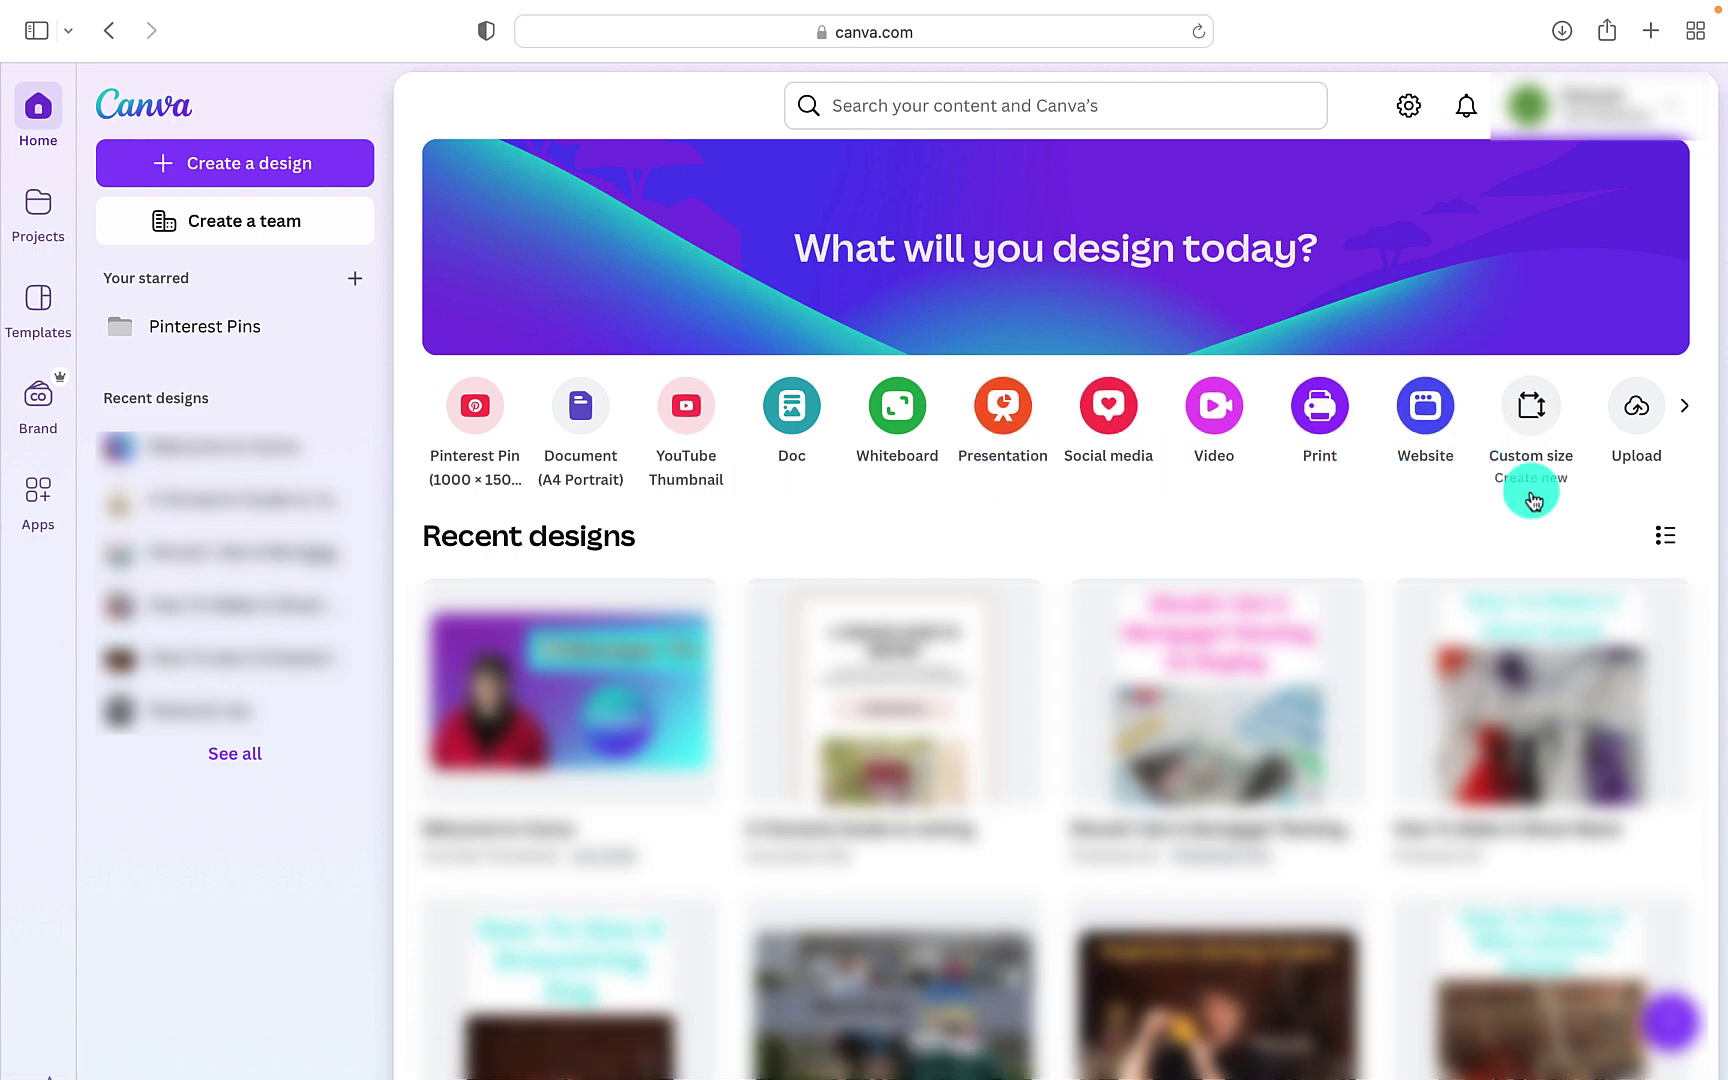
Check the custom-size measurement units, close that menu, and search Canva for 'instagram'
left_click(1533, 410)
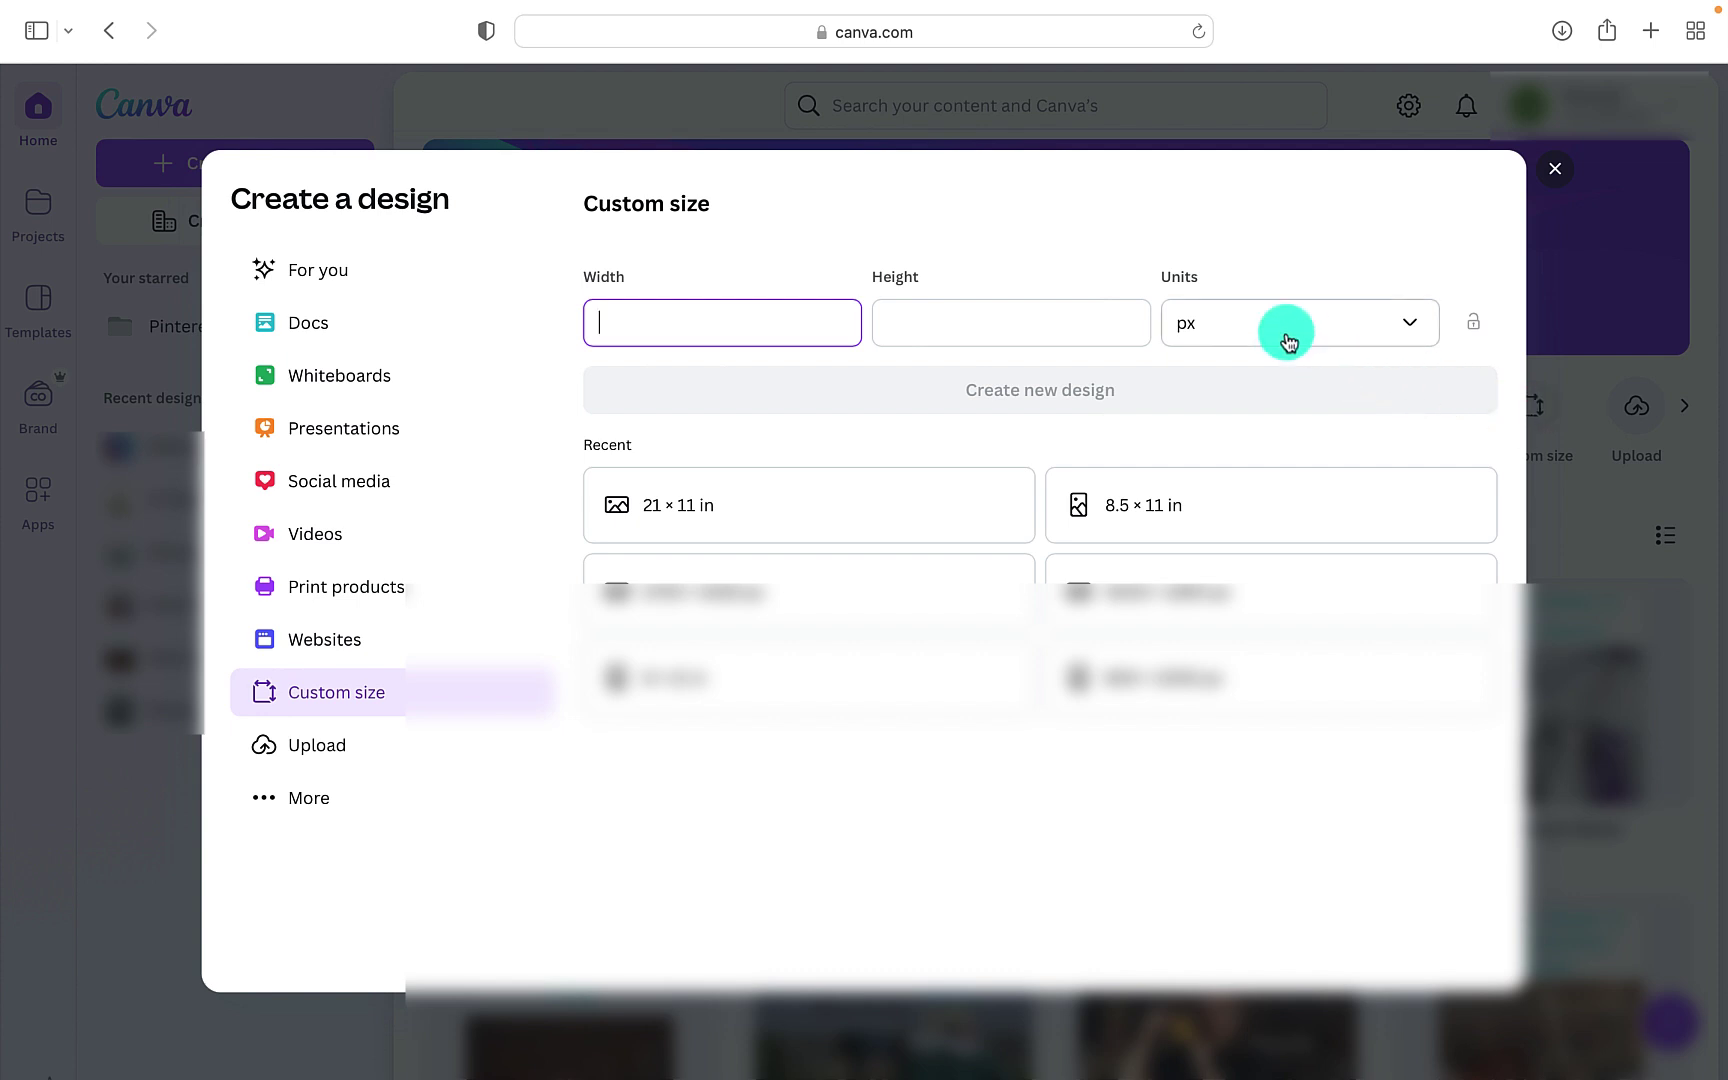
left_click(1234, 337)
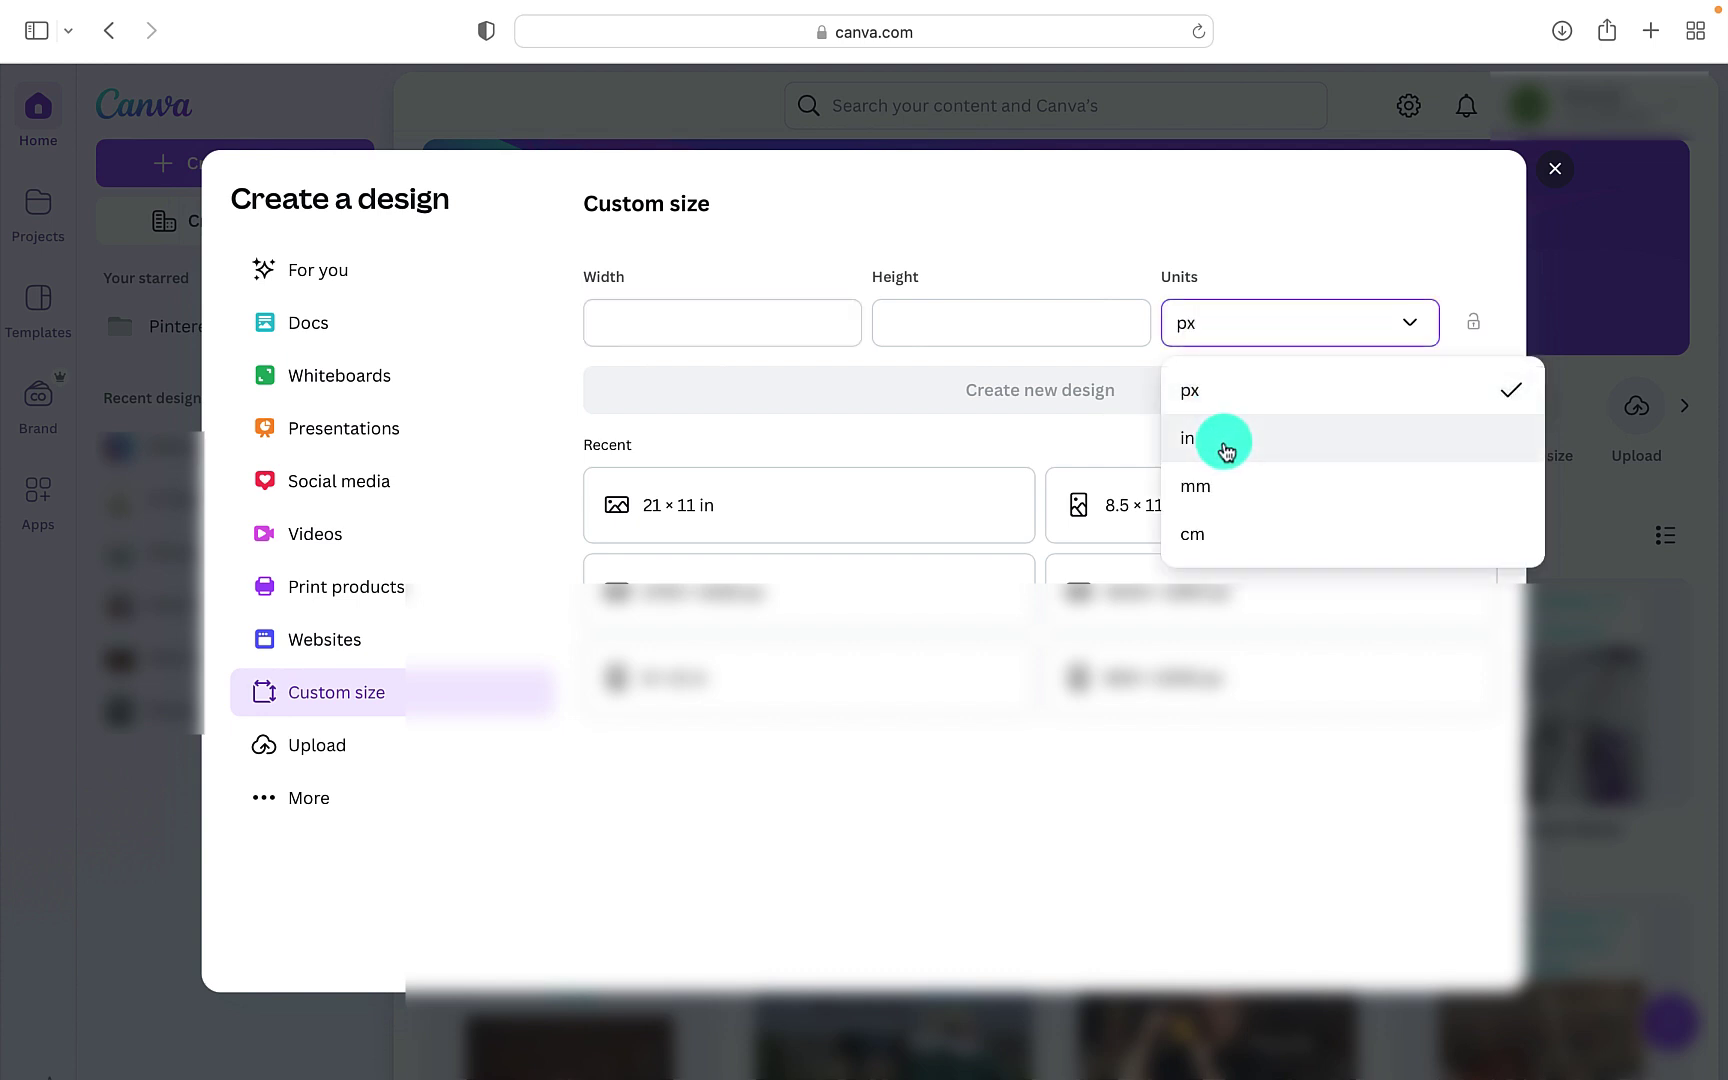
left_click(1553, 166)
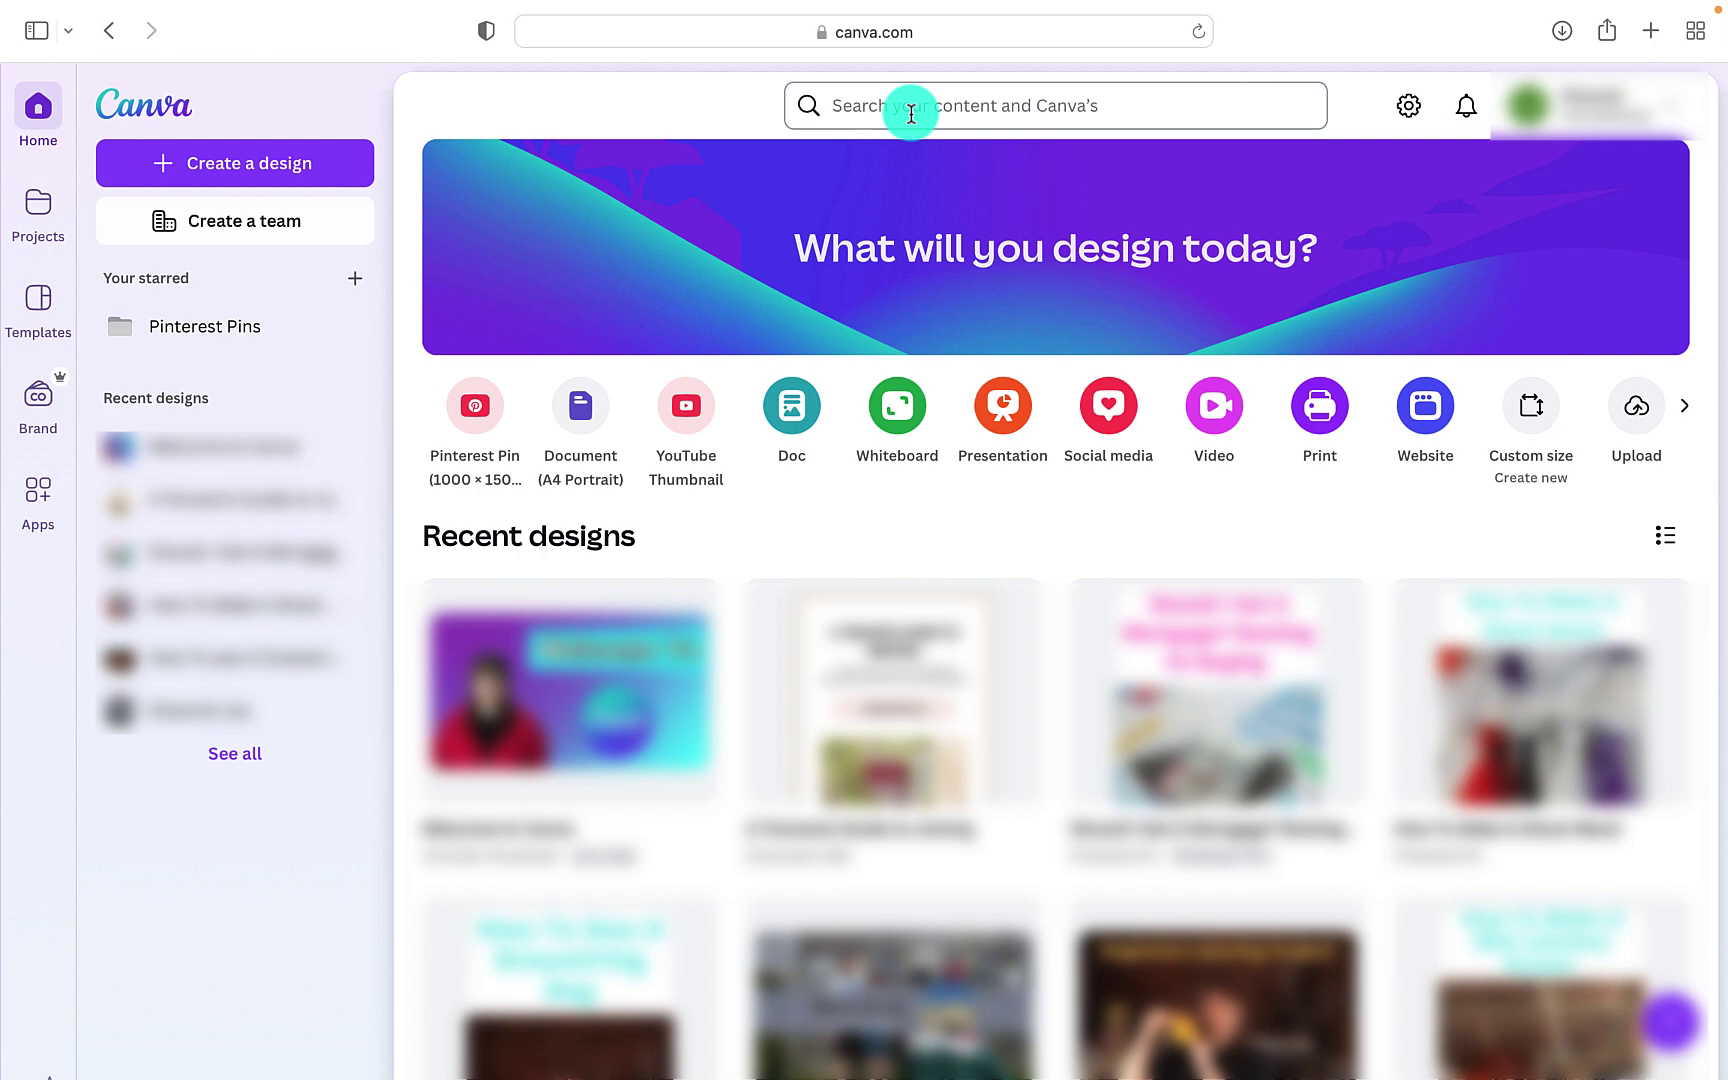
left_click(911, 113)
type("in")
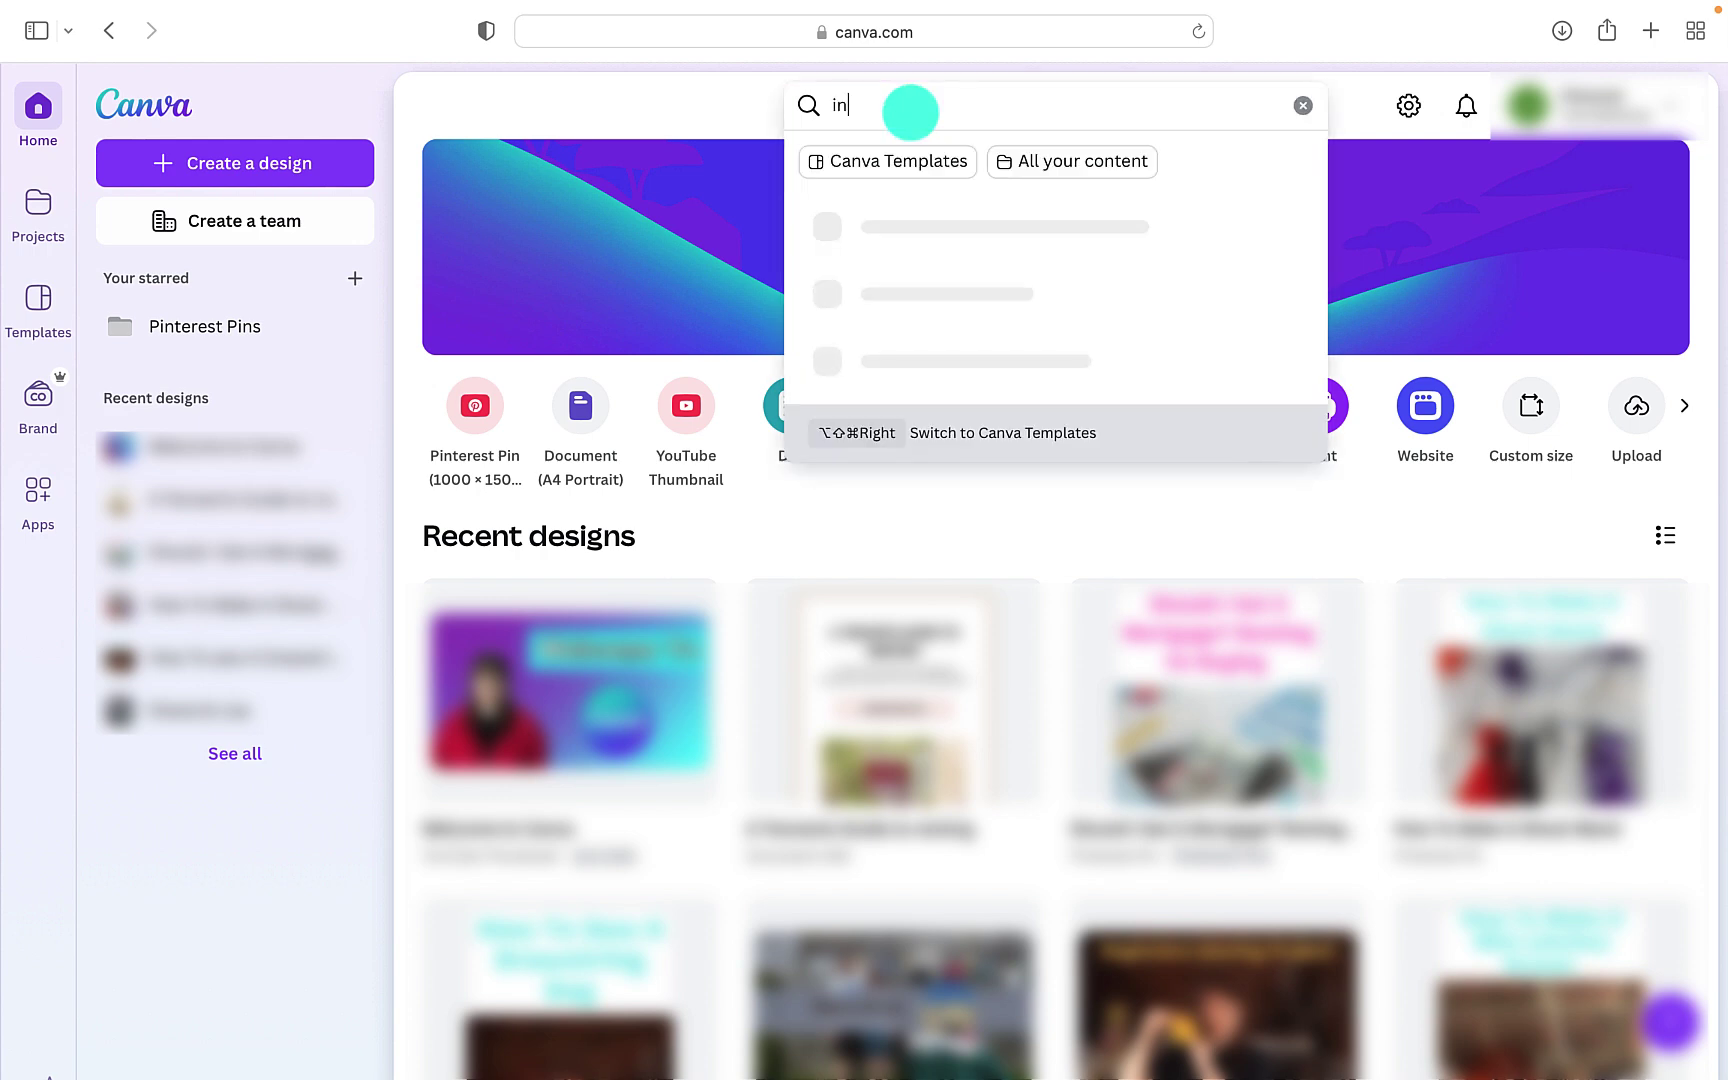
type("stag")
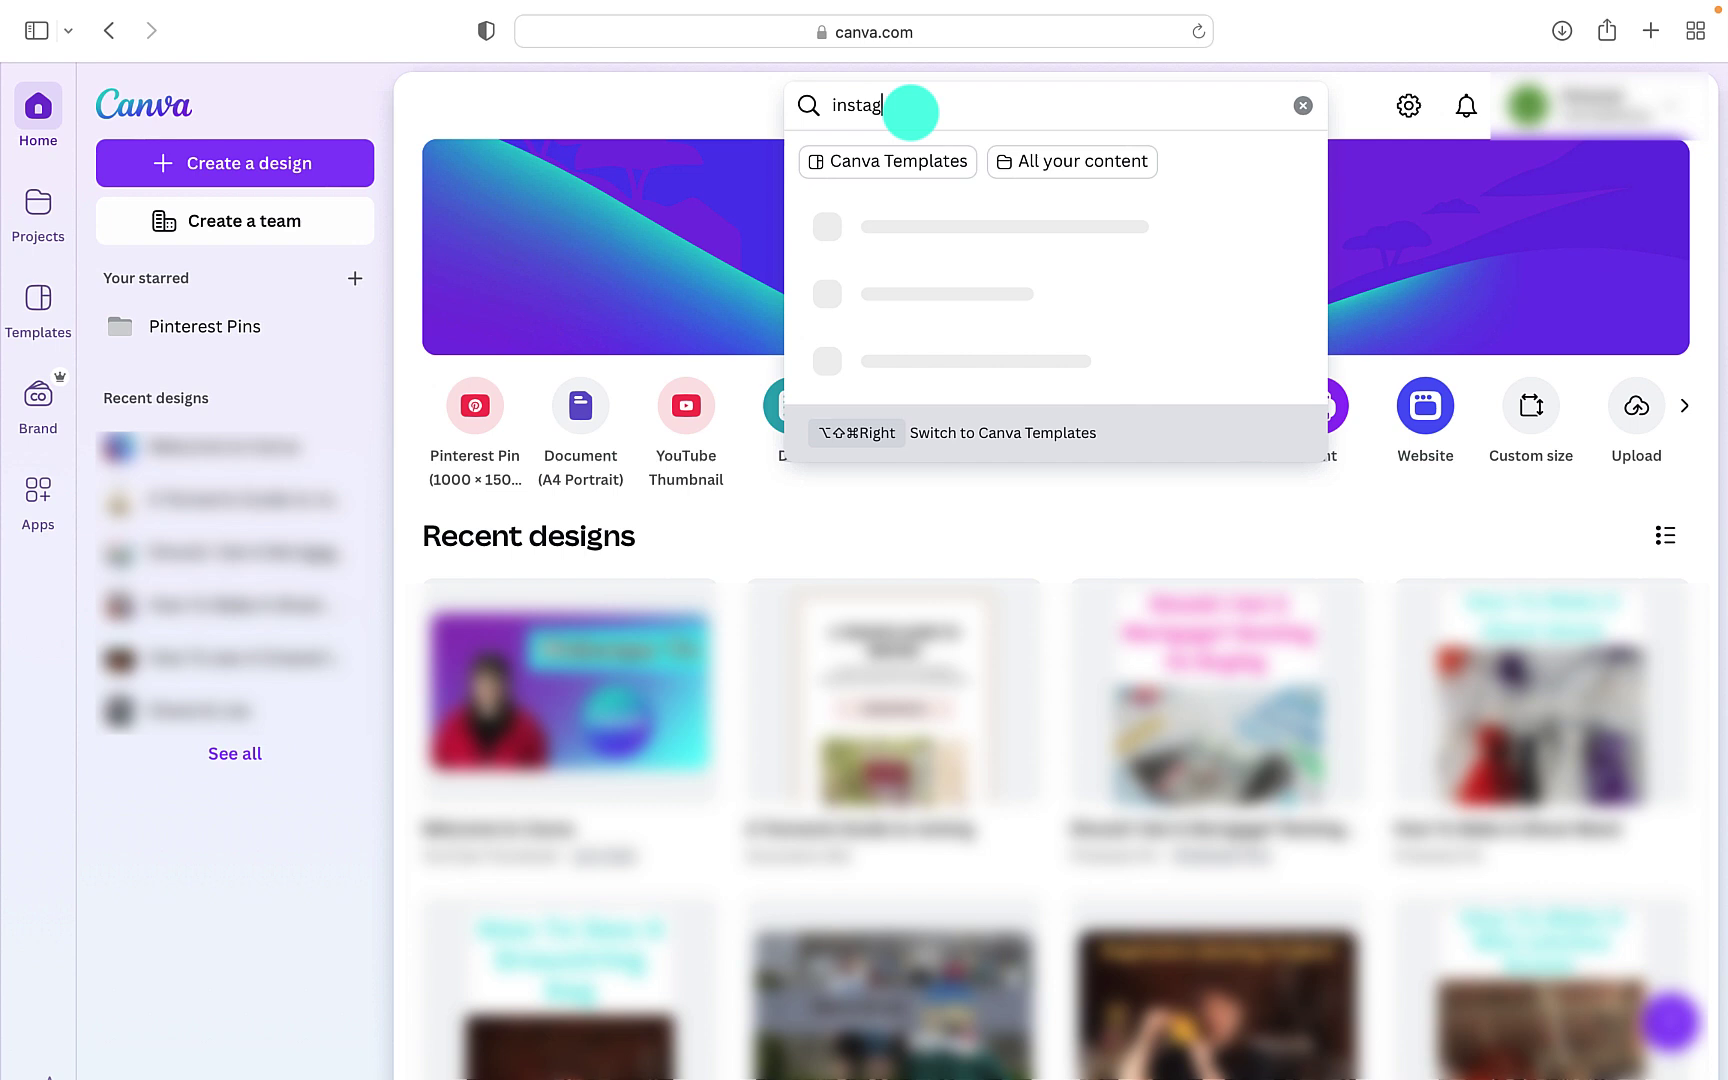
type("ram")
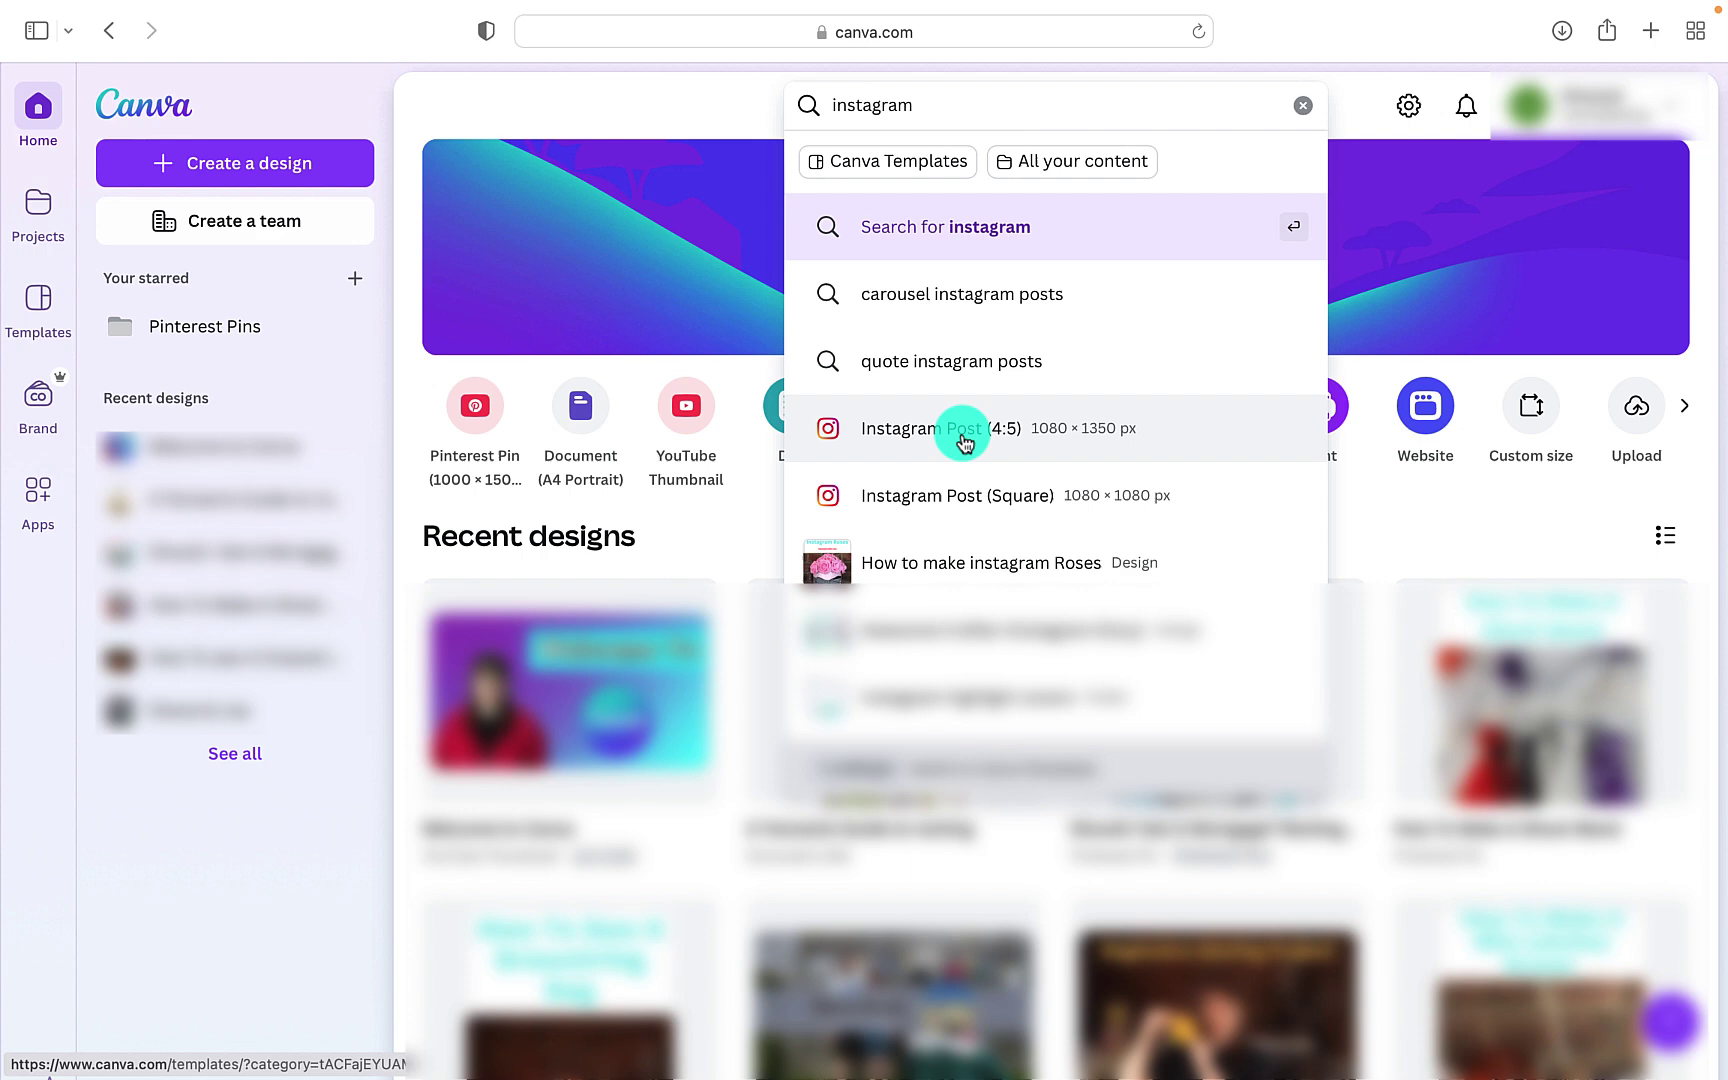
left_click(934, 237)
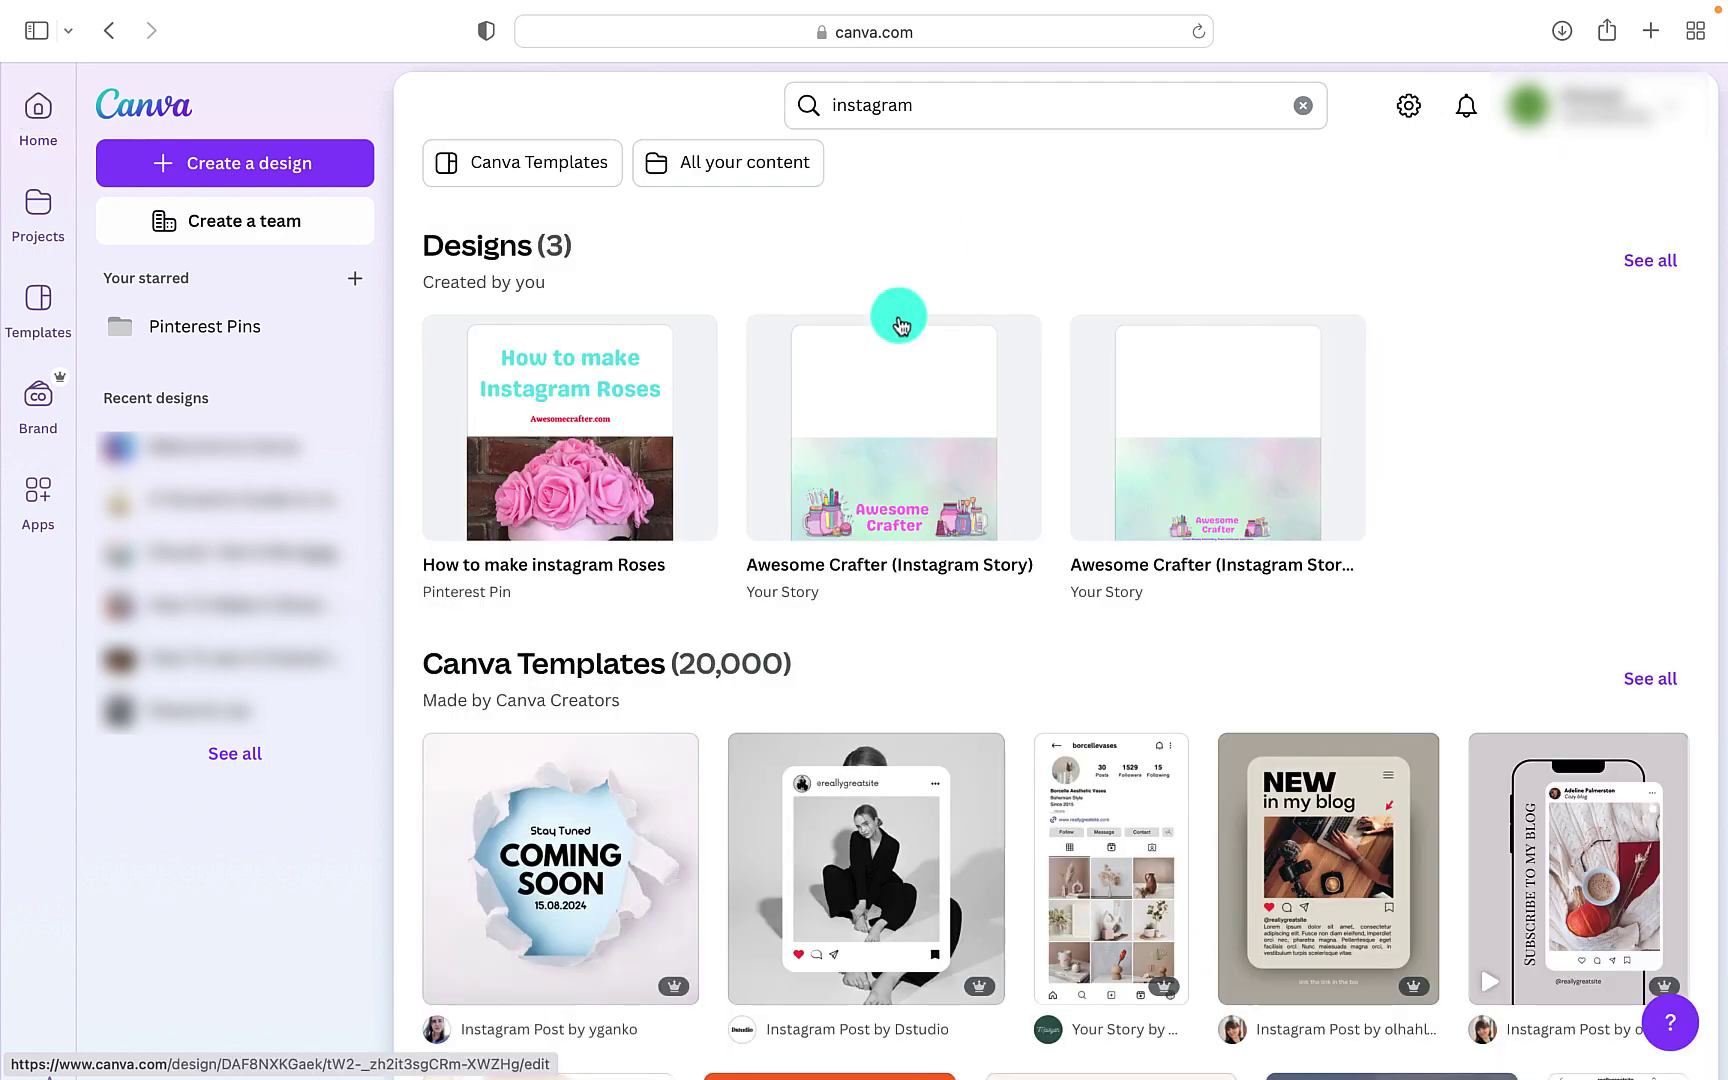
scroll(900, 325, "down", 5)
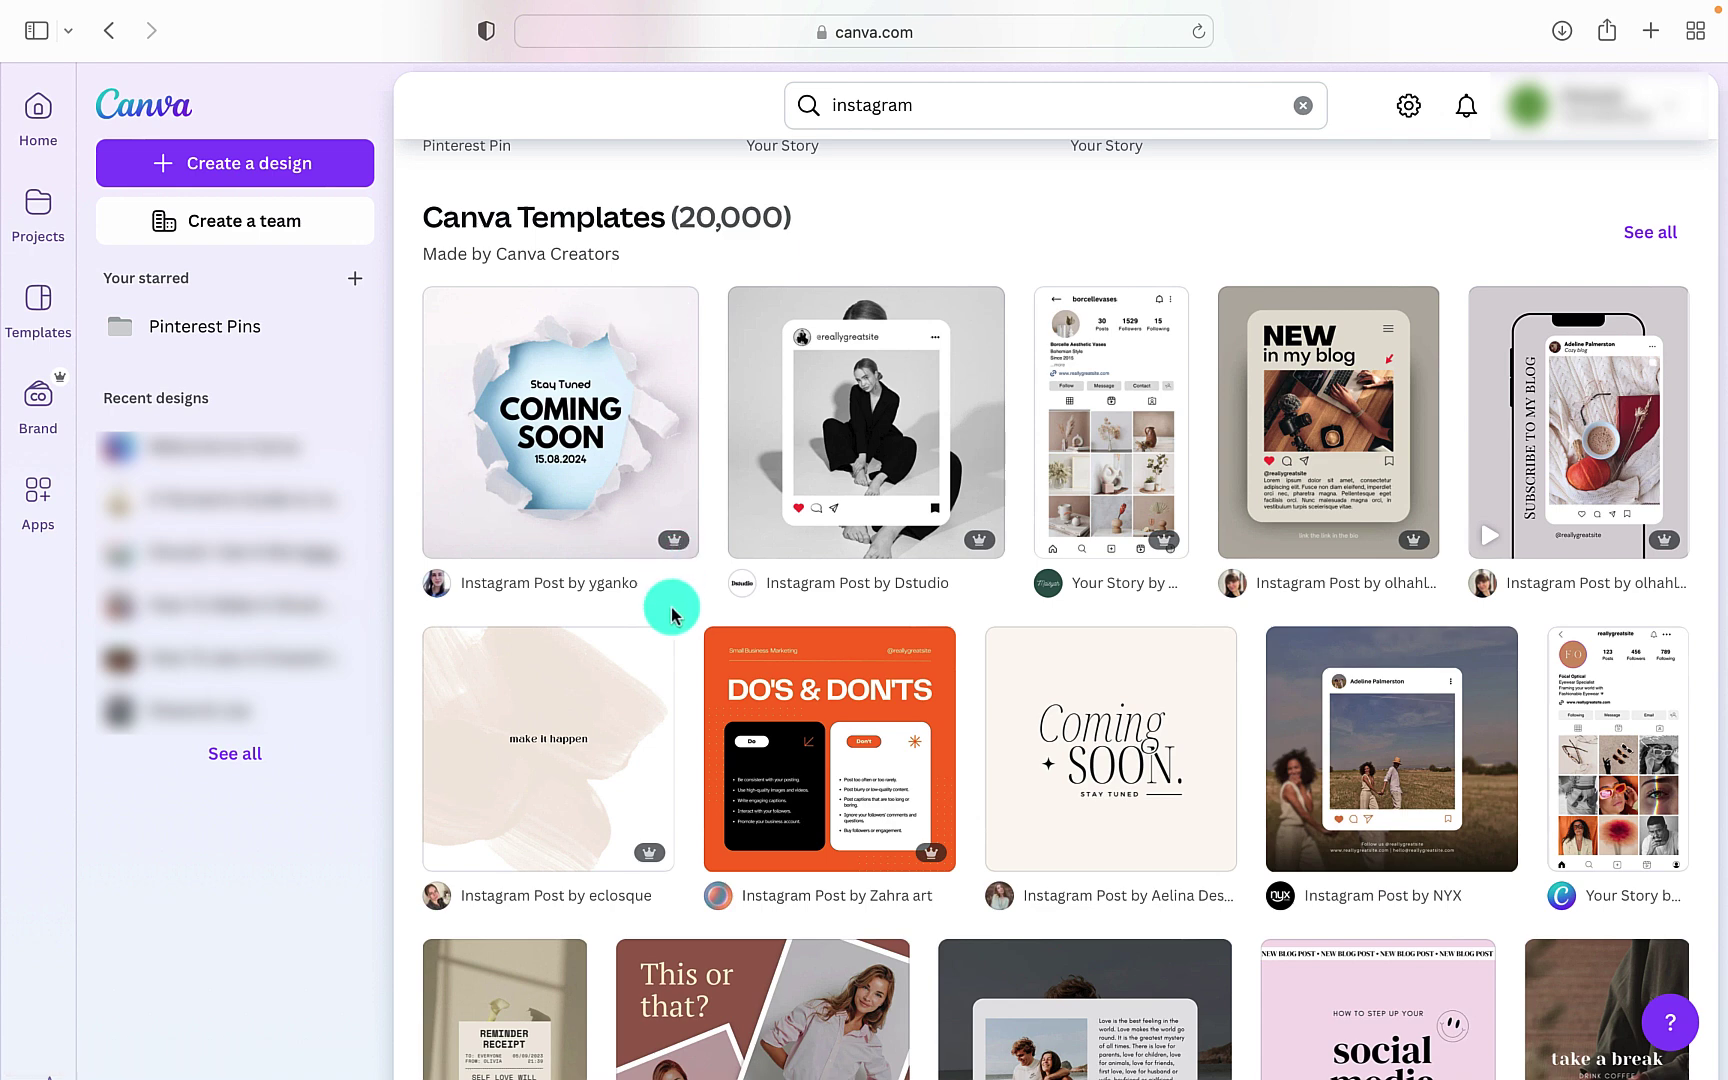
scroll(671, 612, "down", 3)
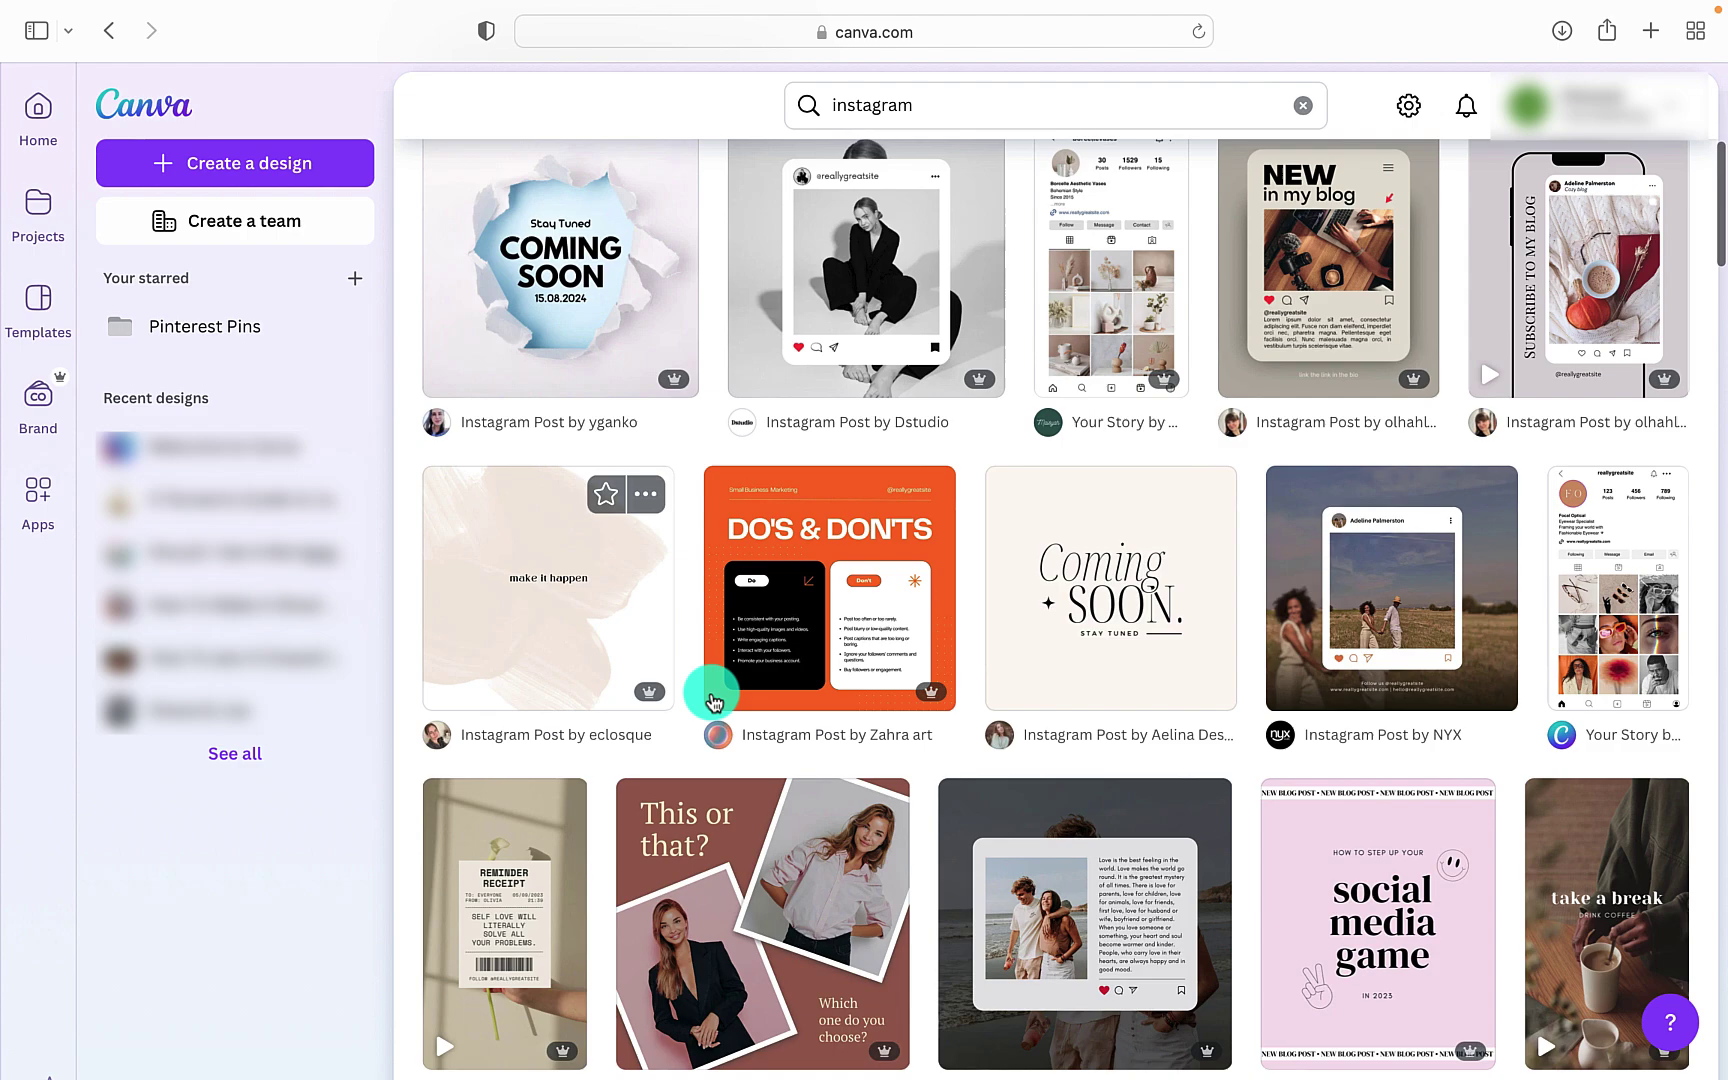
scroll(1304, 656, "down", 10)
scroll(1100, 694, "down", 15)
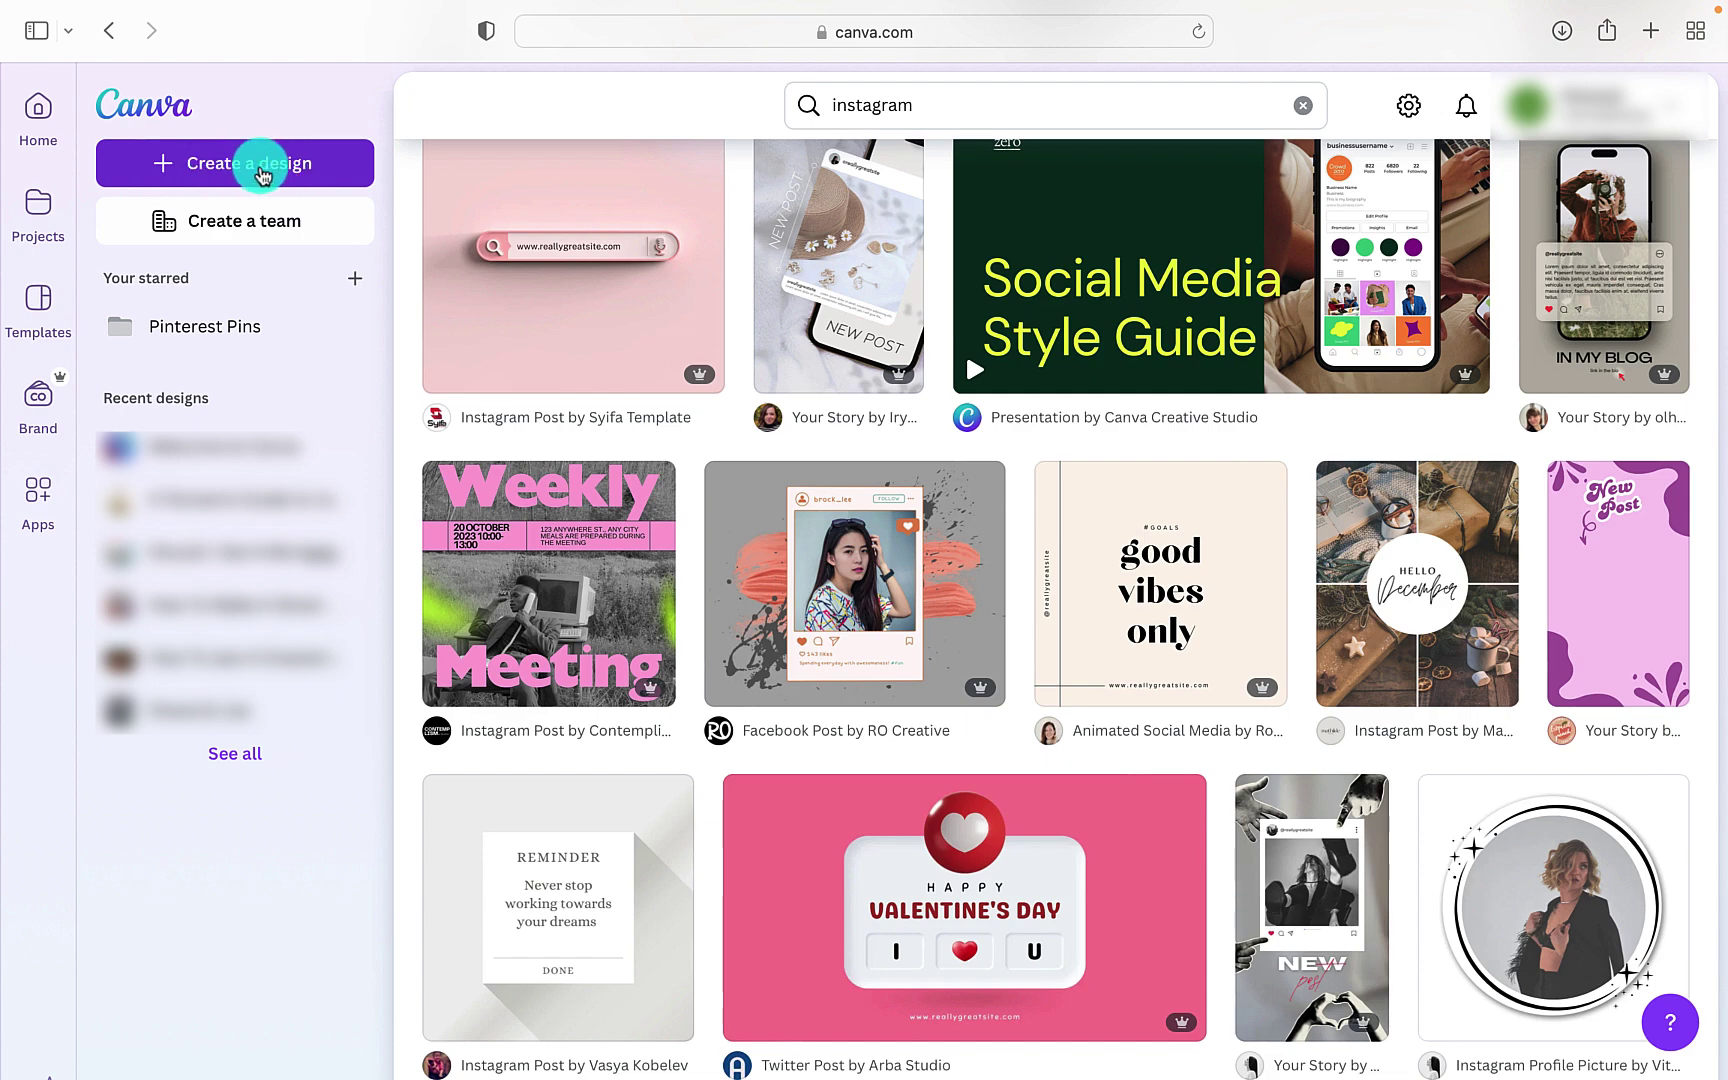
left_click(261, 173)
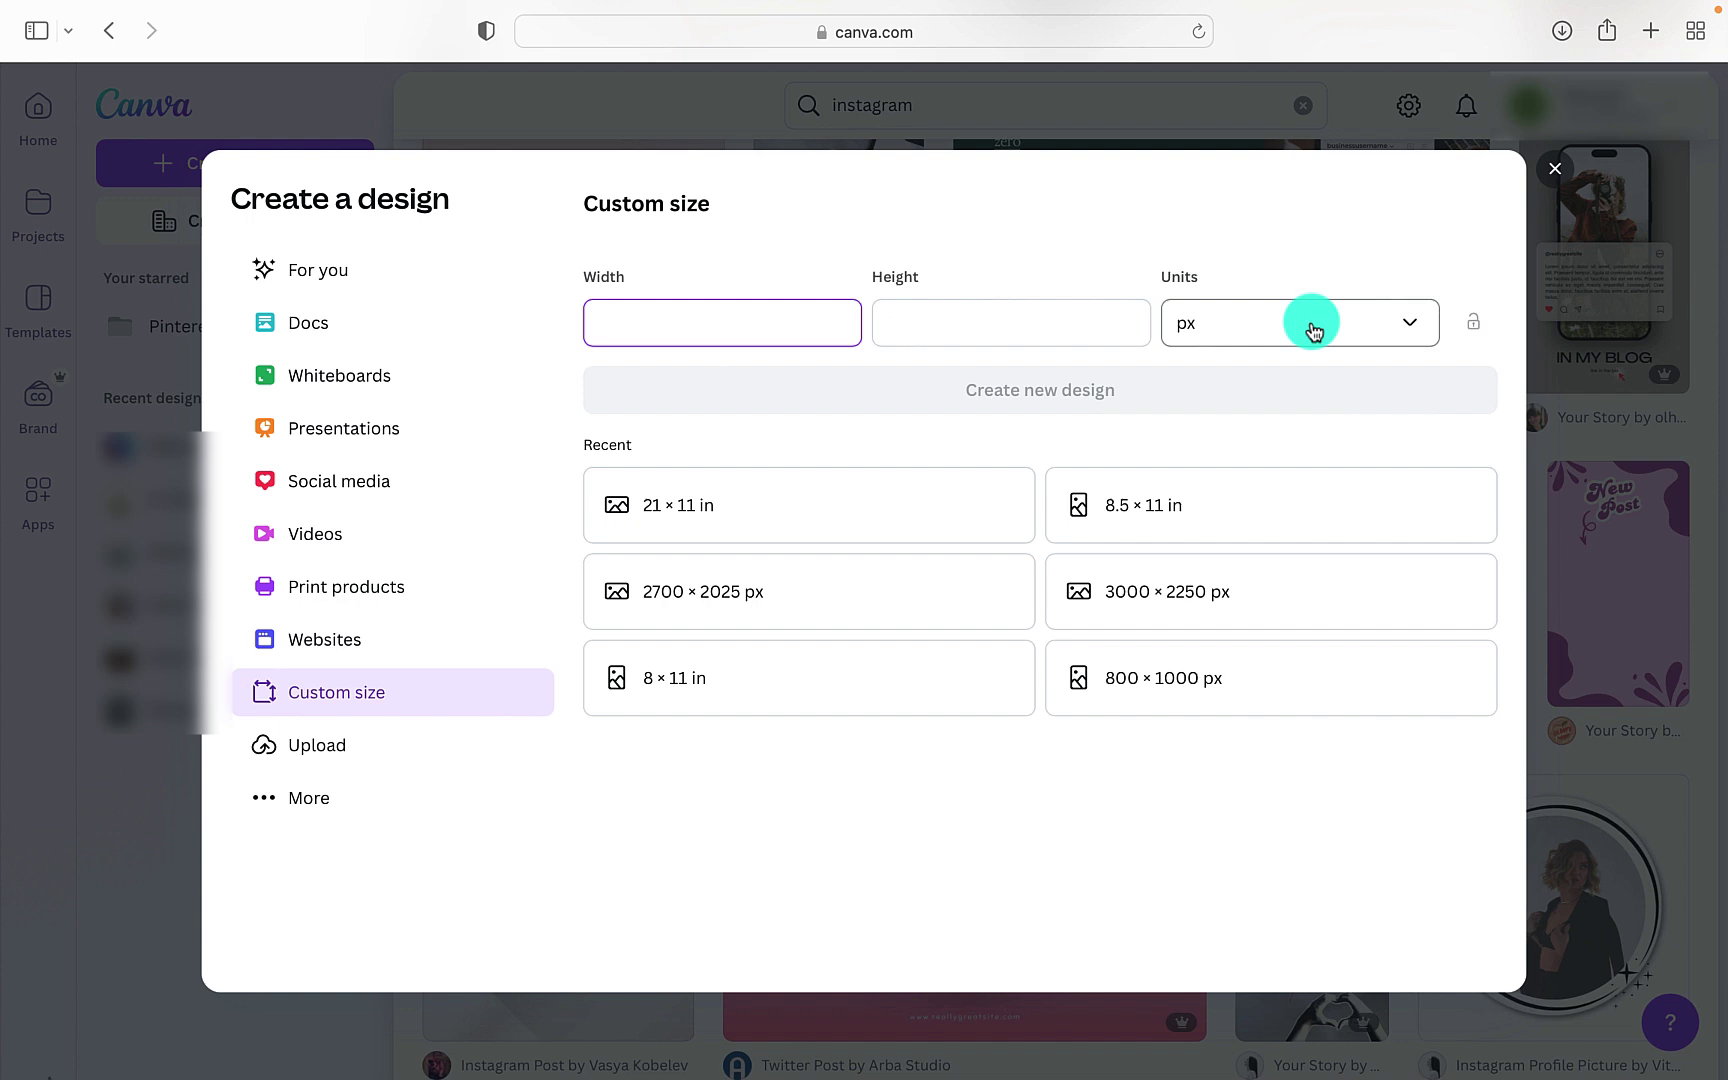
left_click(322, 325)
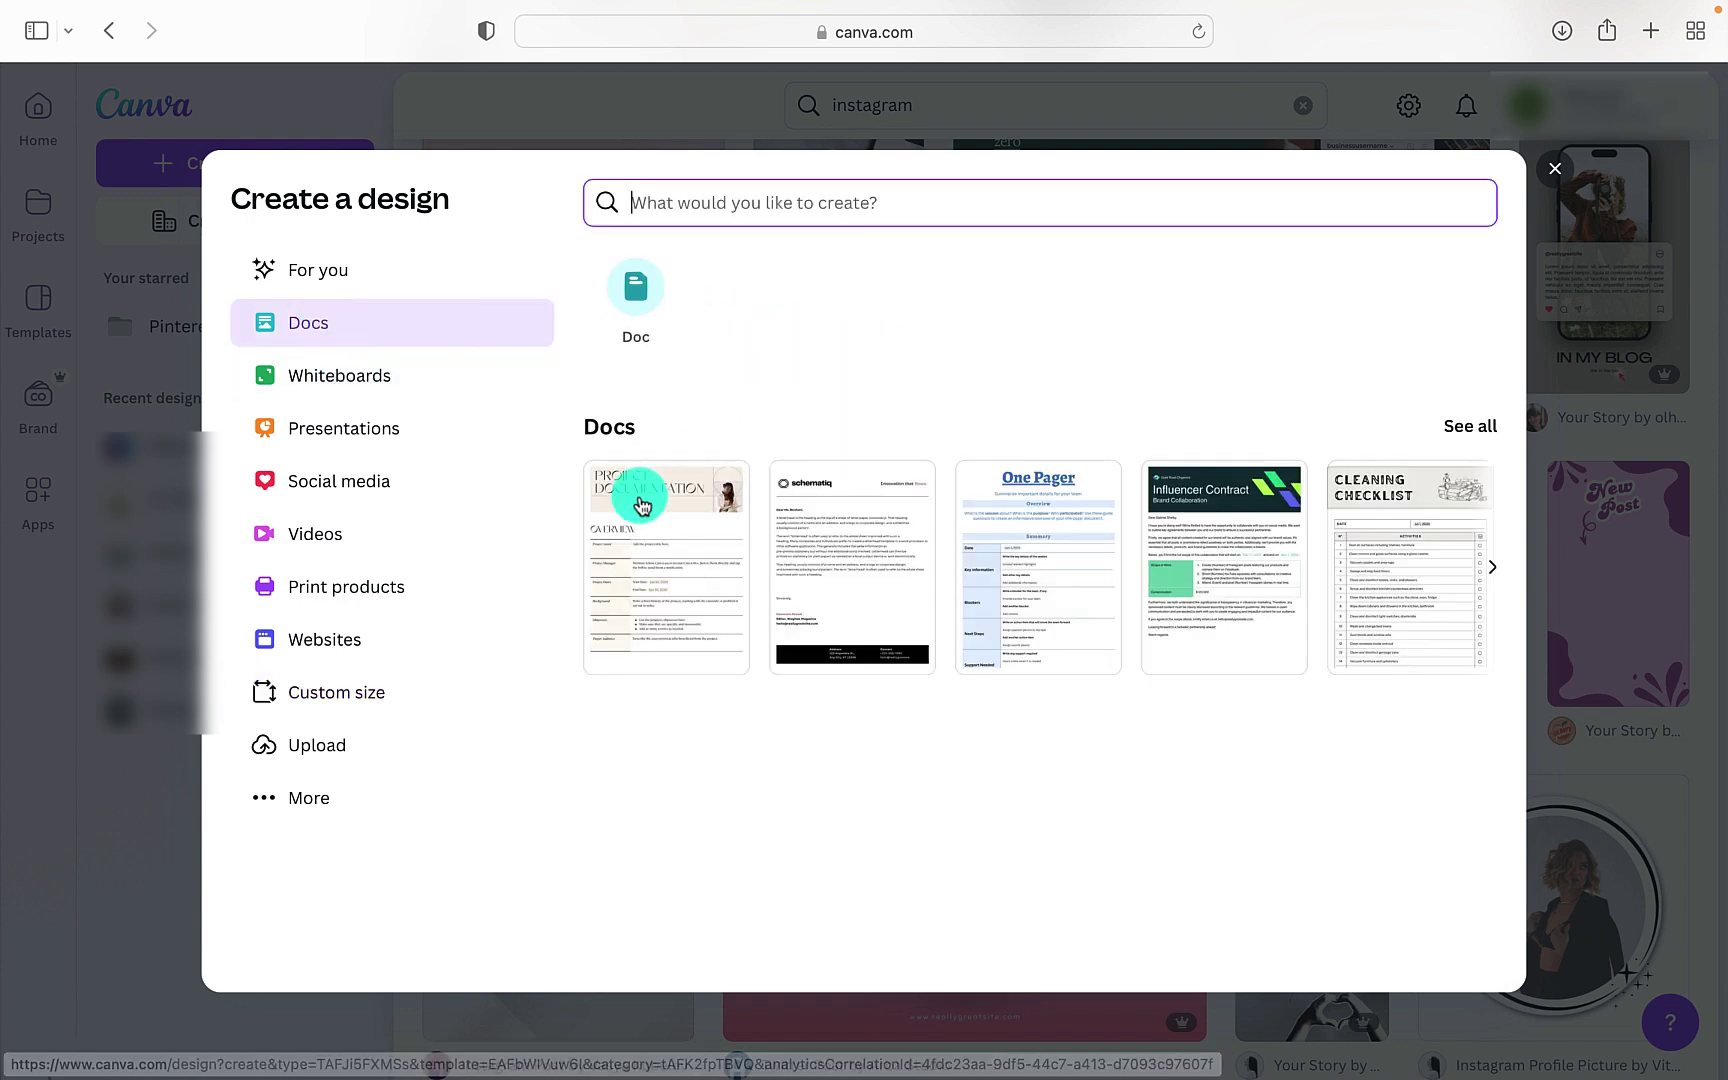
left_click(339, 370)
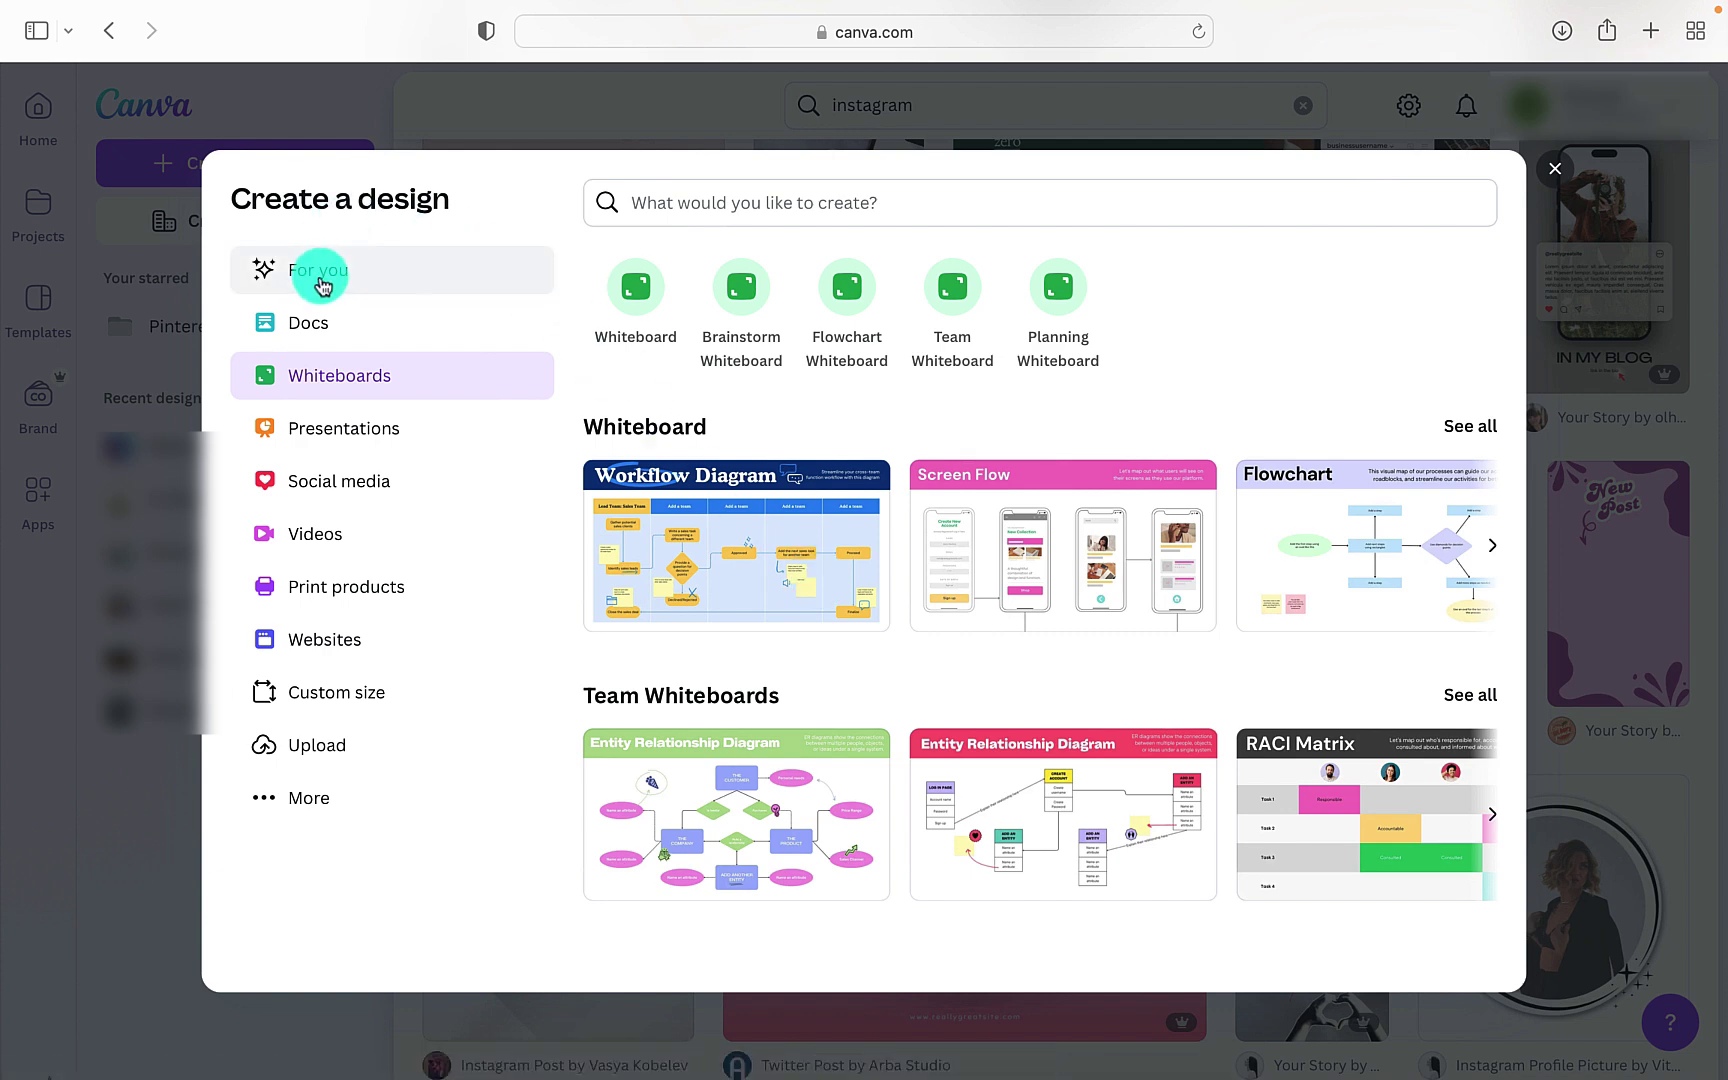
left_click(338, 481)
scroll(787, 643, "down", 1)
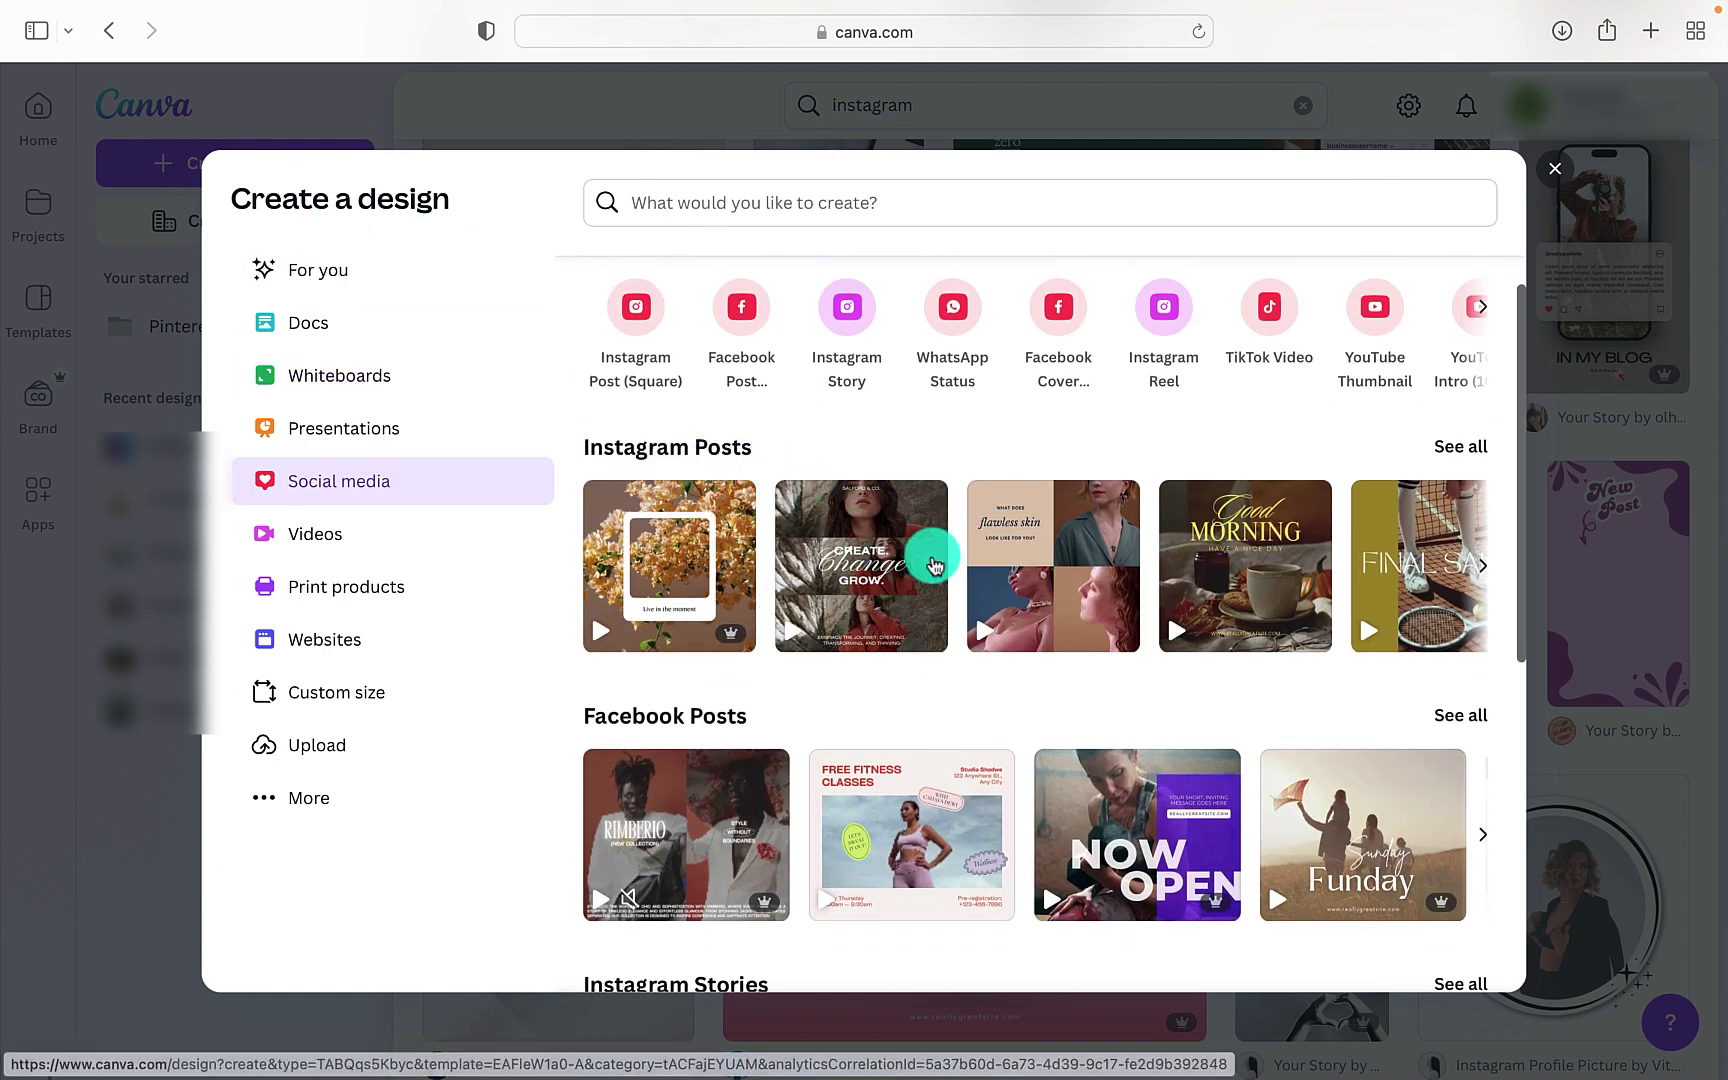
scroll(790, 580, "down", 5)
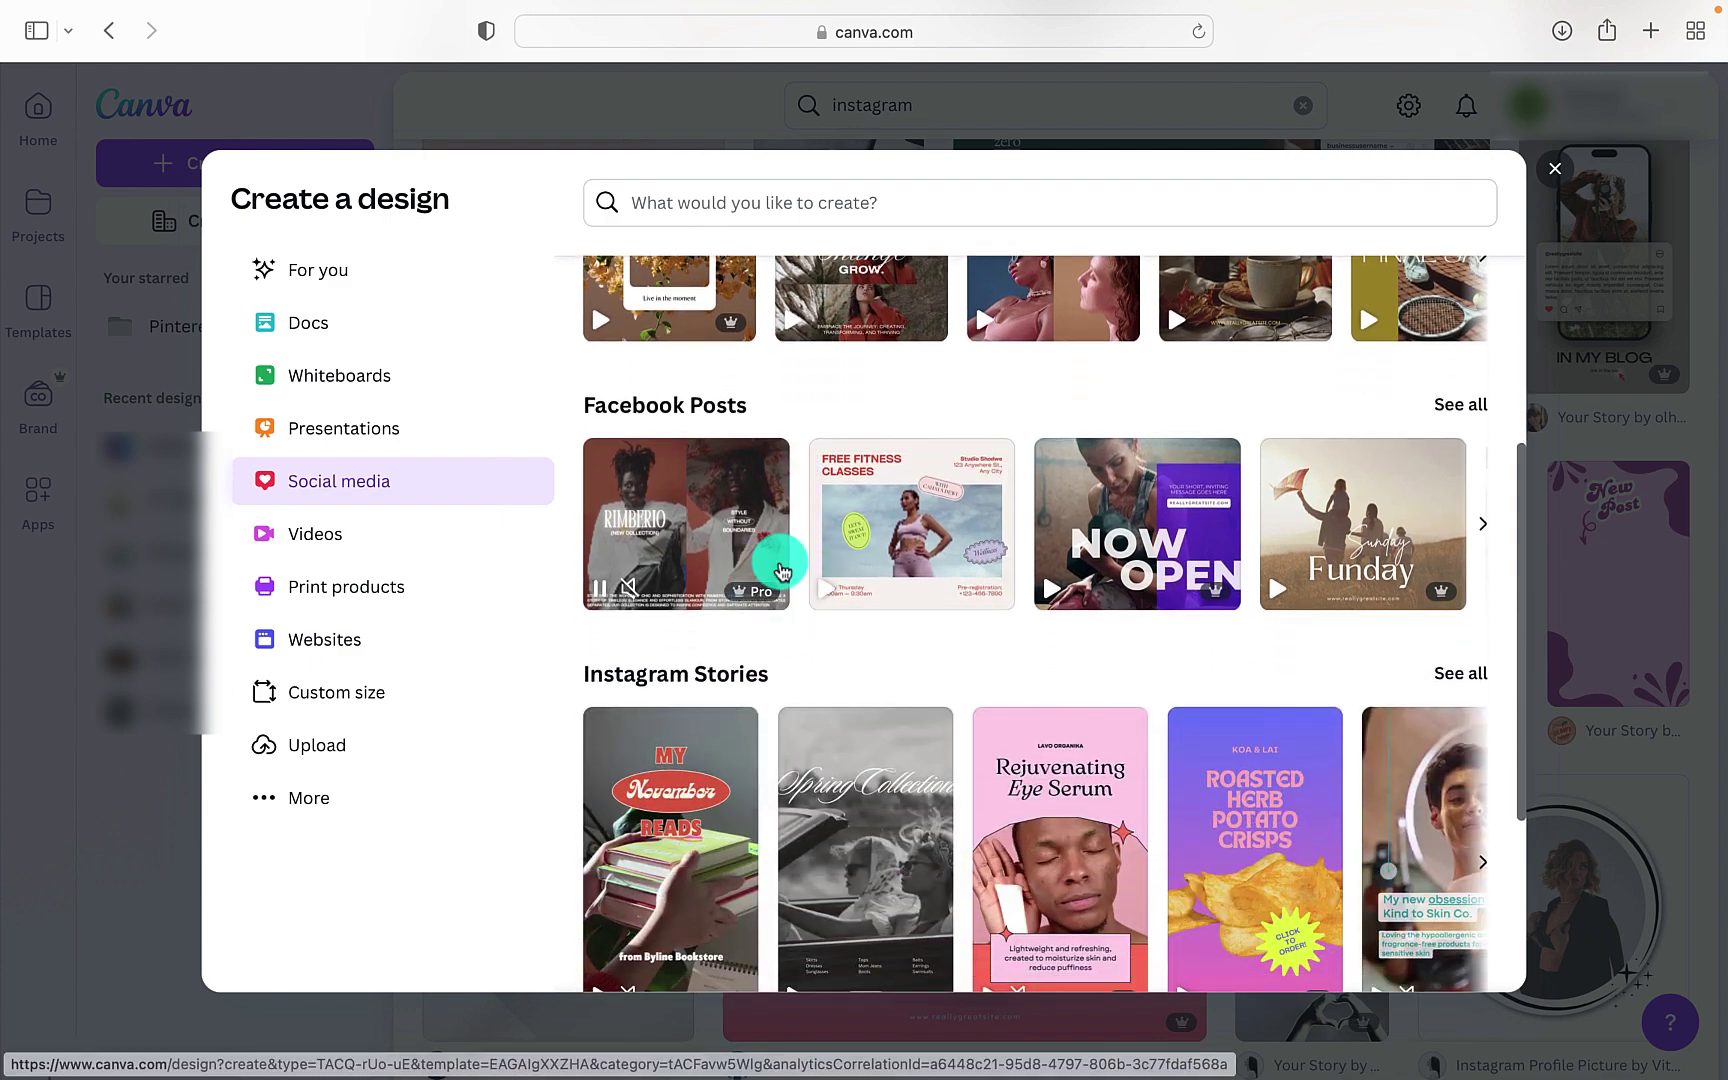
scroll(790, 740, "down", 5)
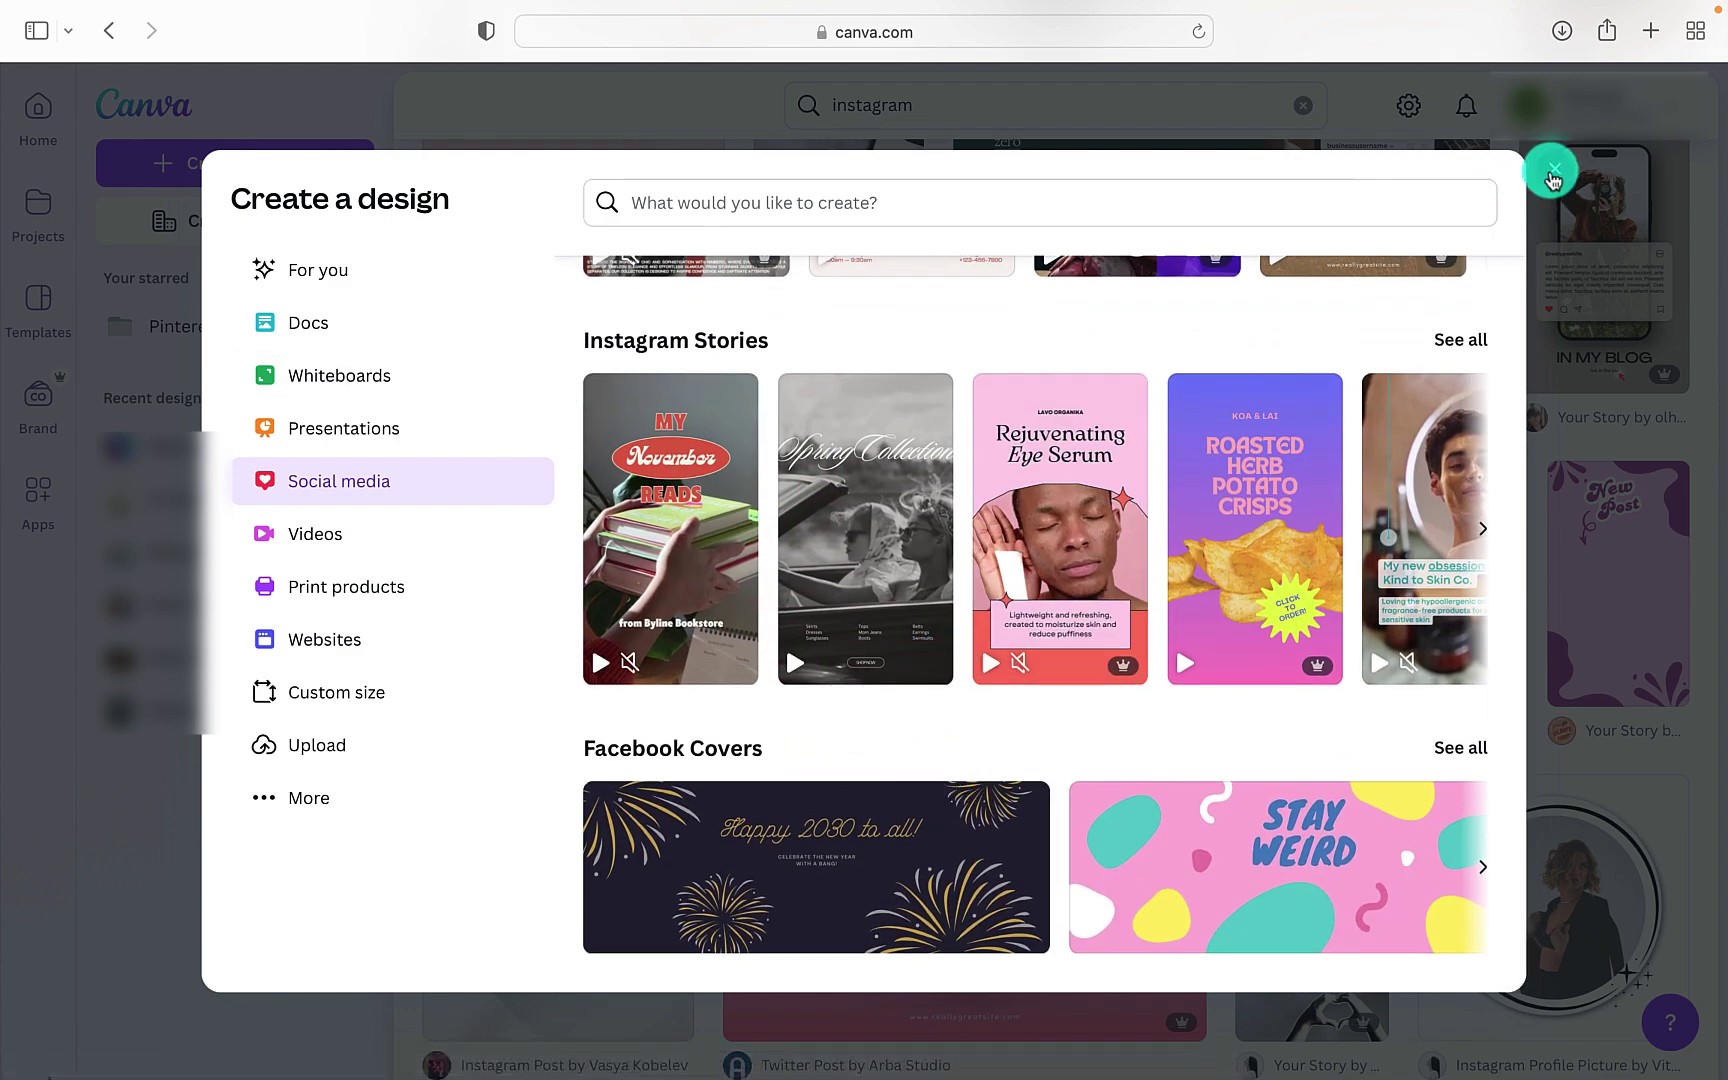
left_click(1553, 170)
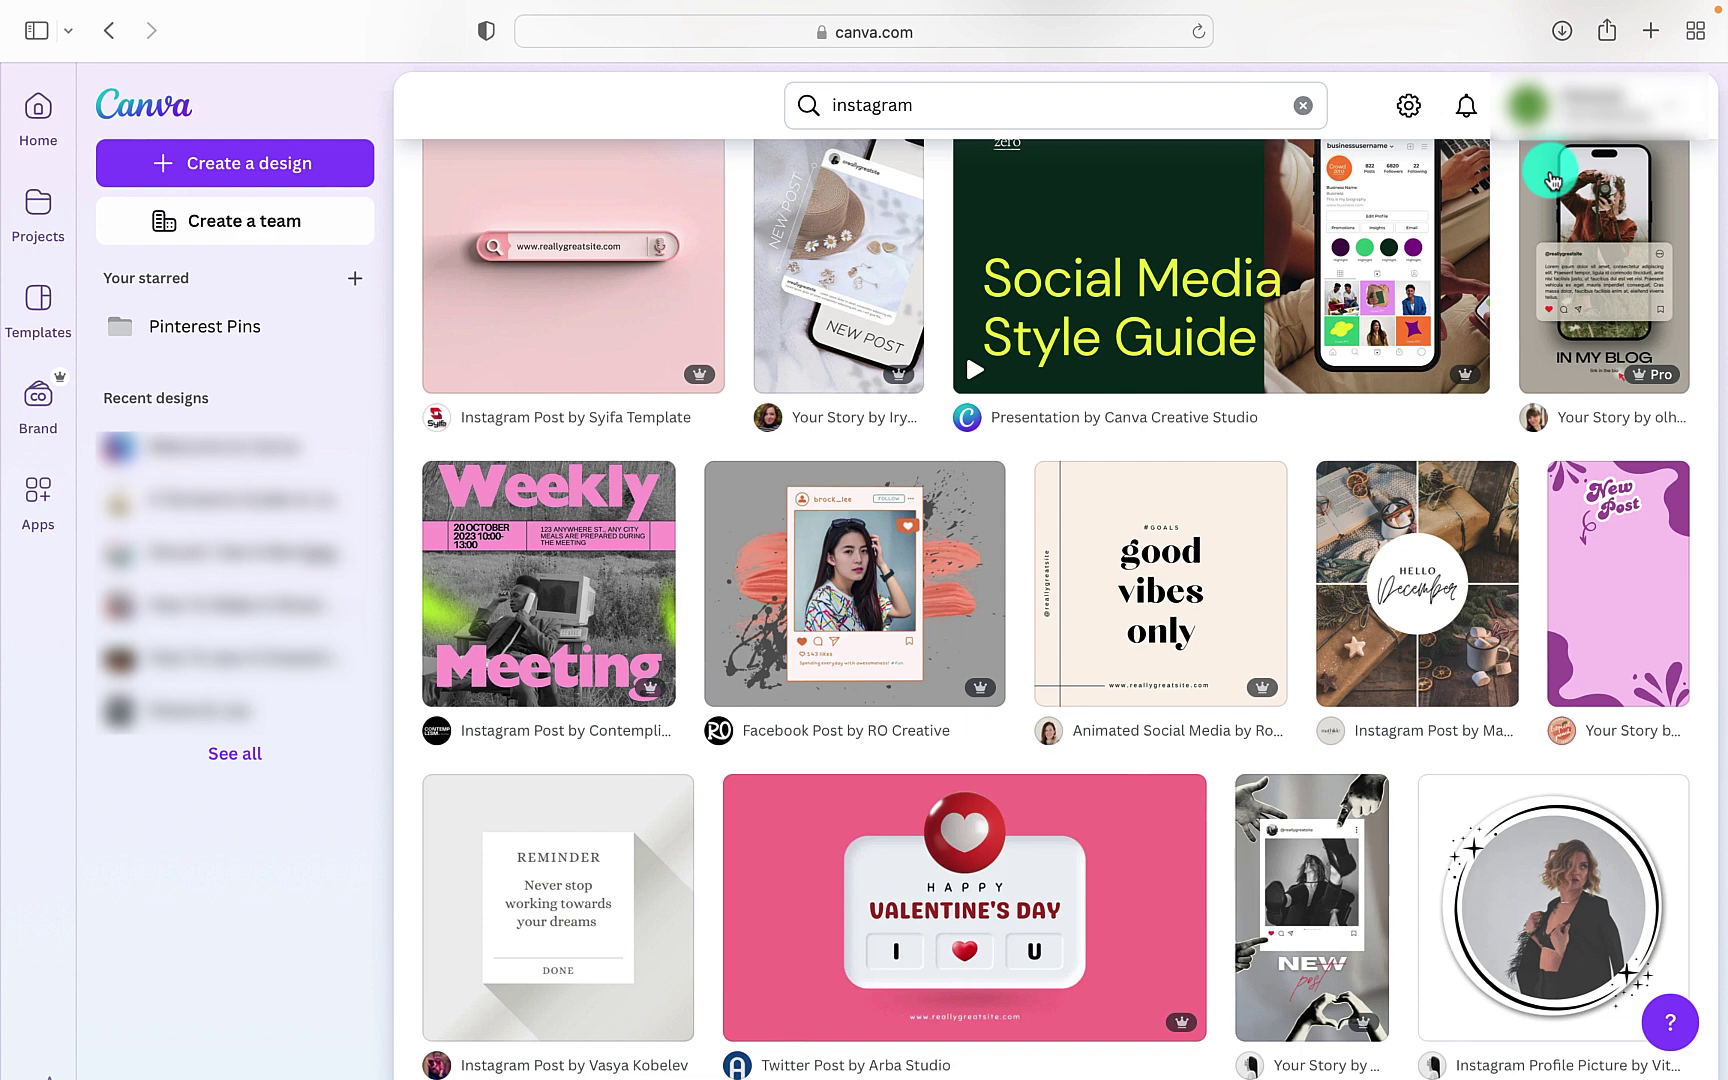
Browse the Projects page's folders and designs, then go to the Templates library
left_click(36, 212)
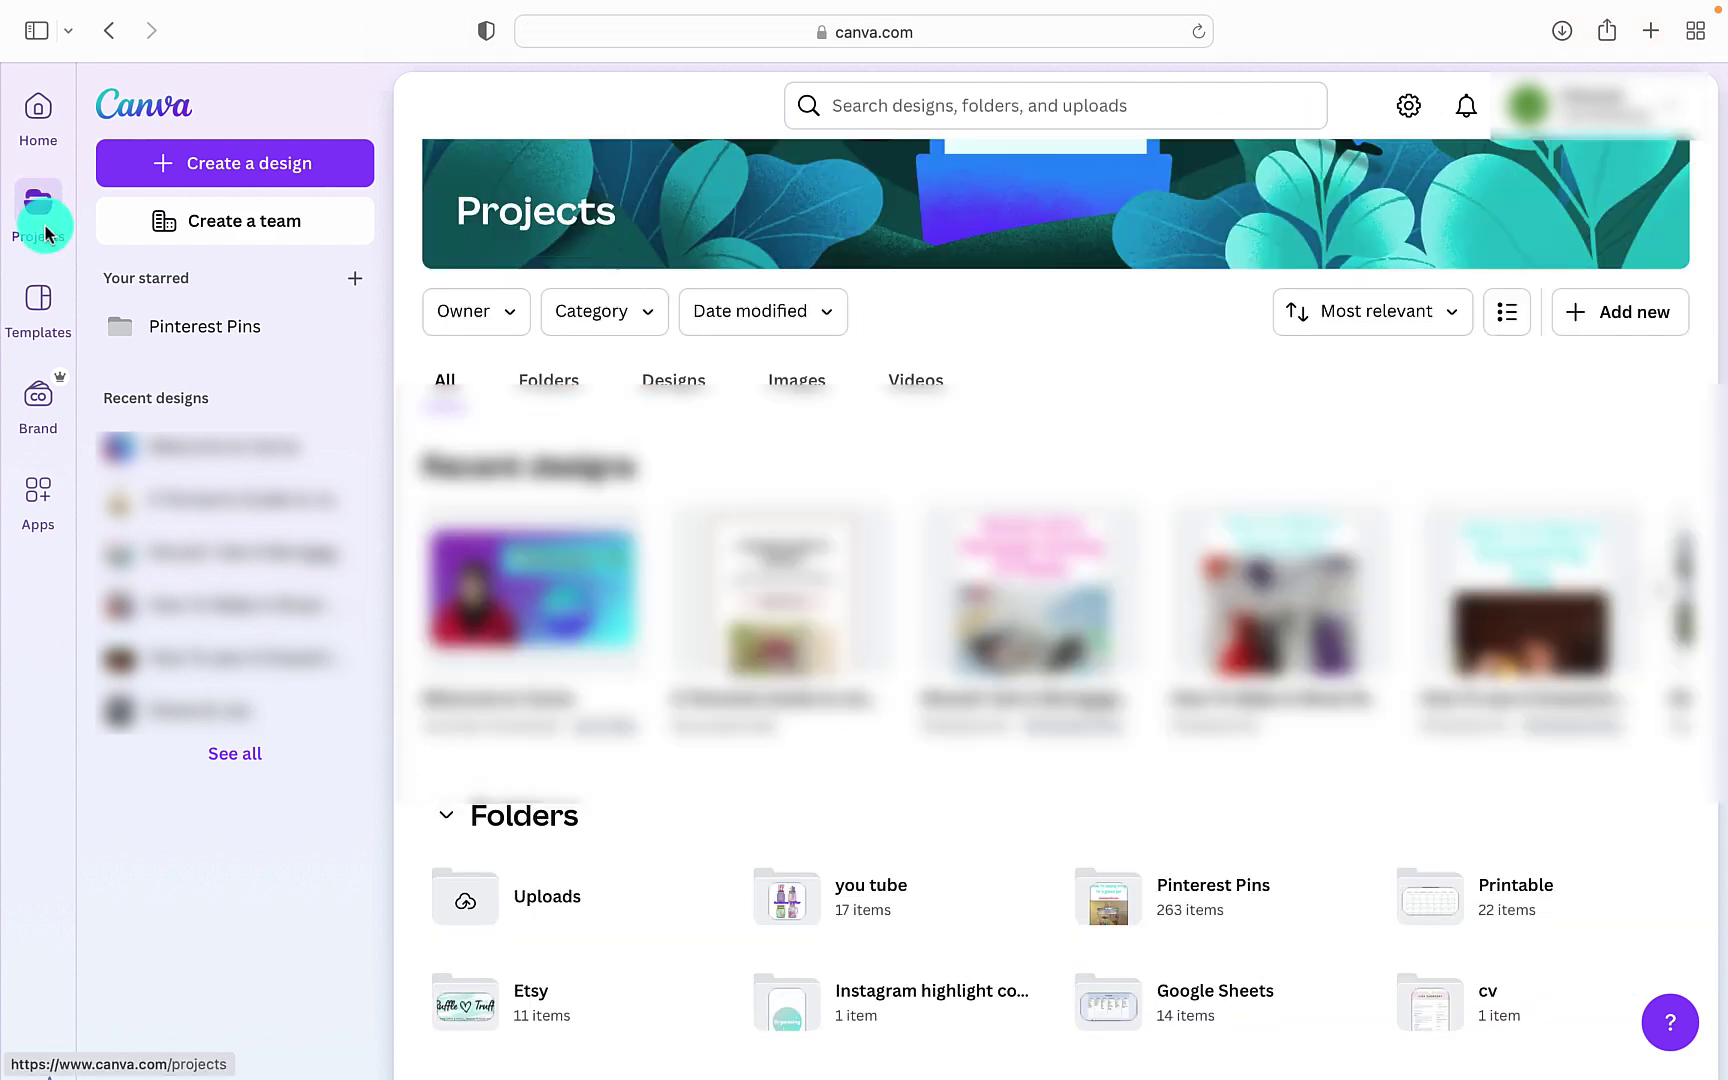
scroll(953, 604, "down", 3)
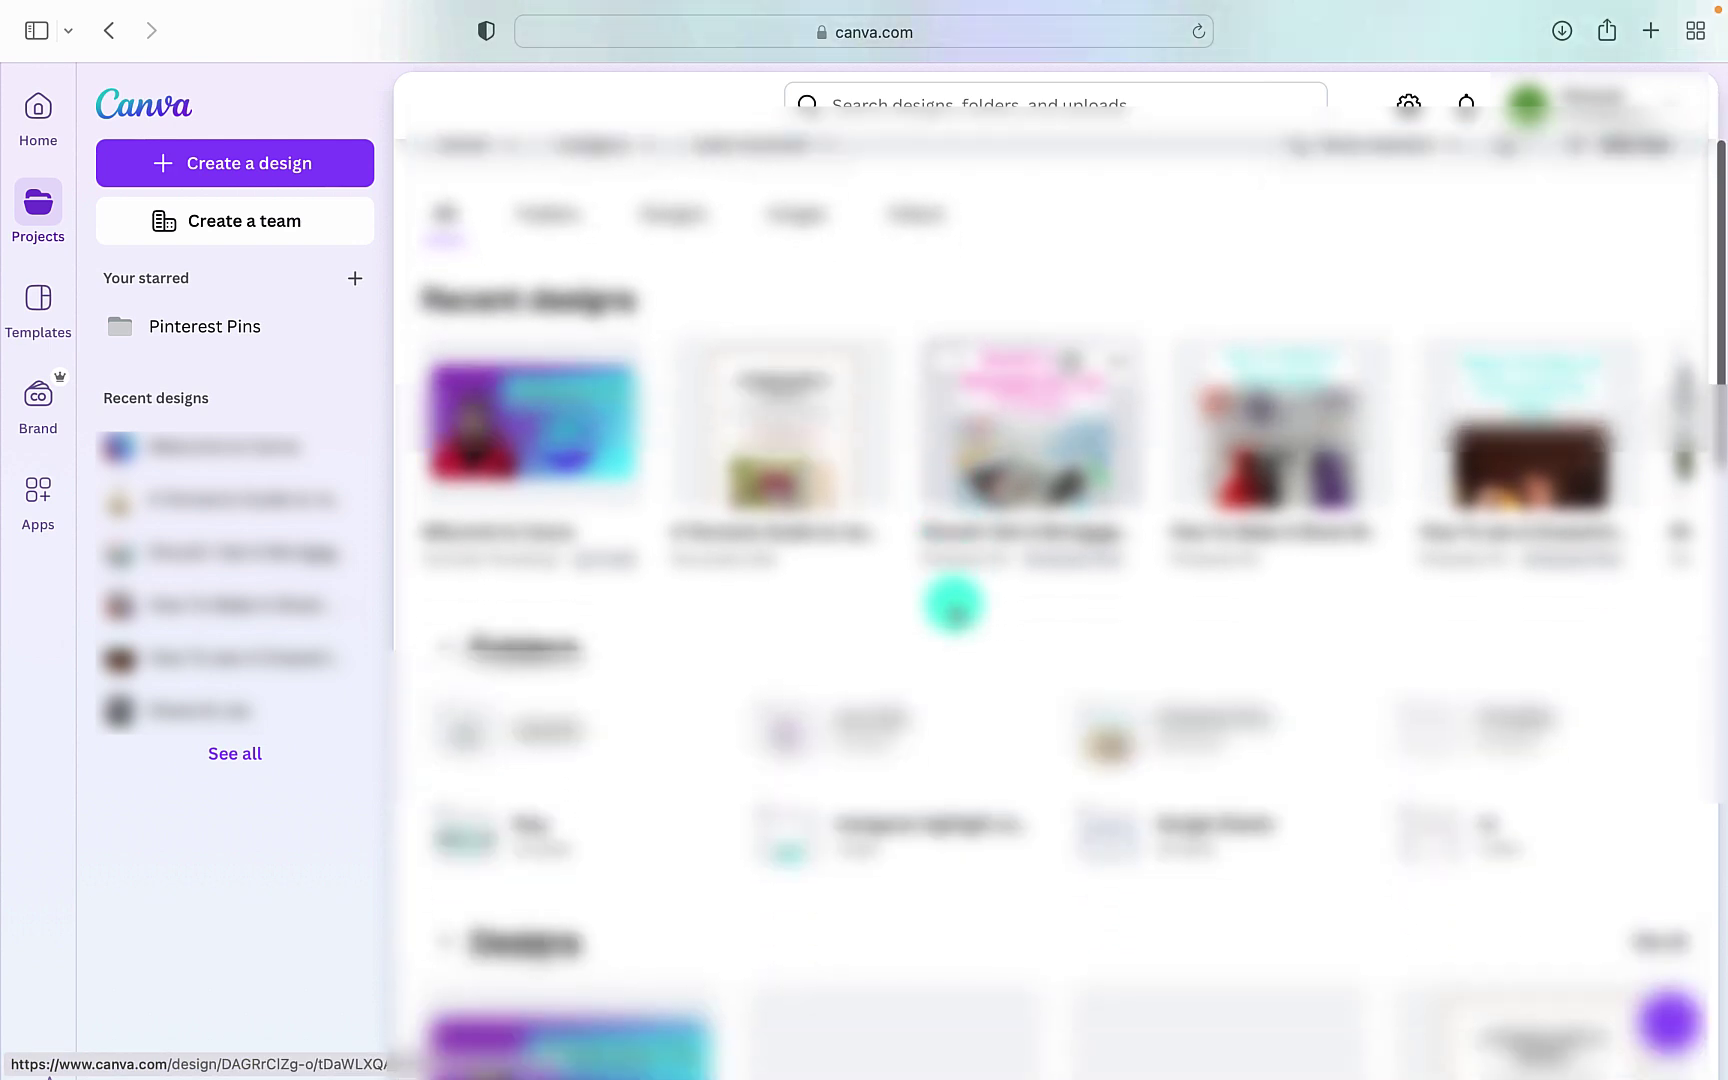
scroll(953, 604, "down", 6)
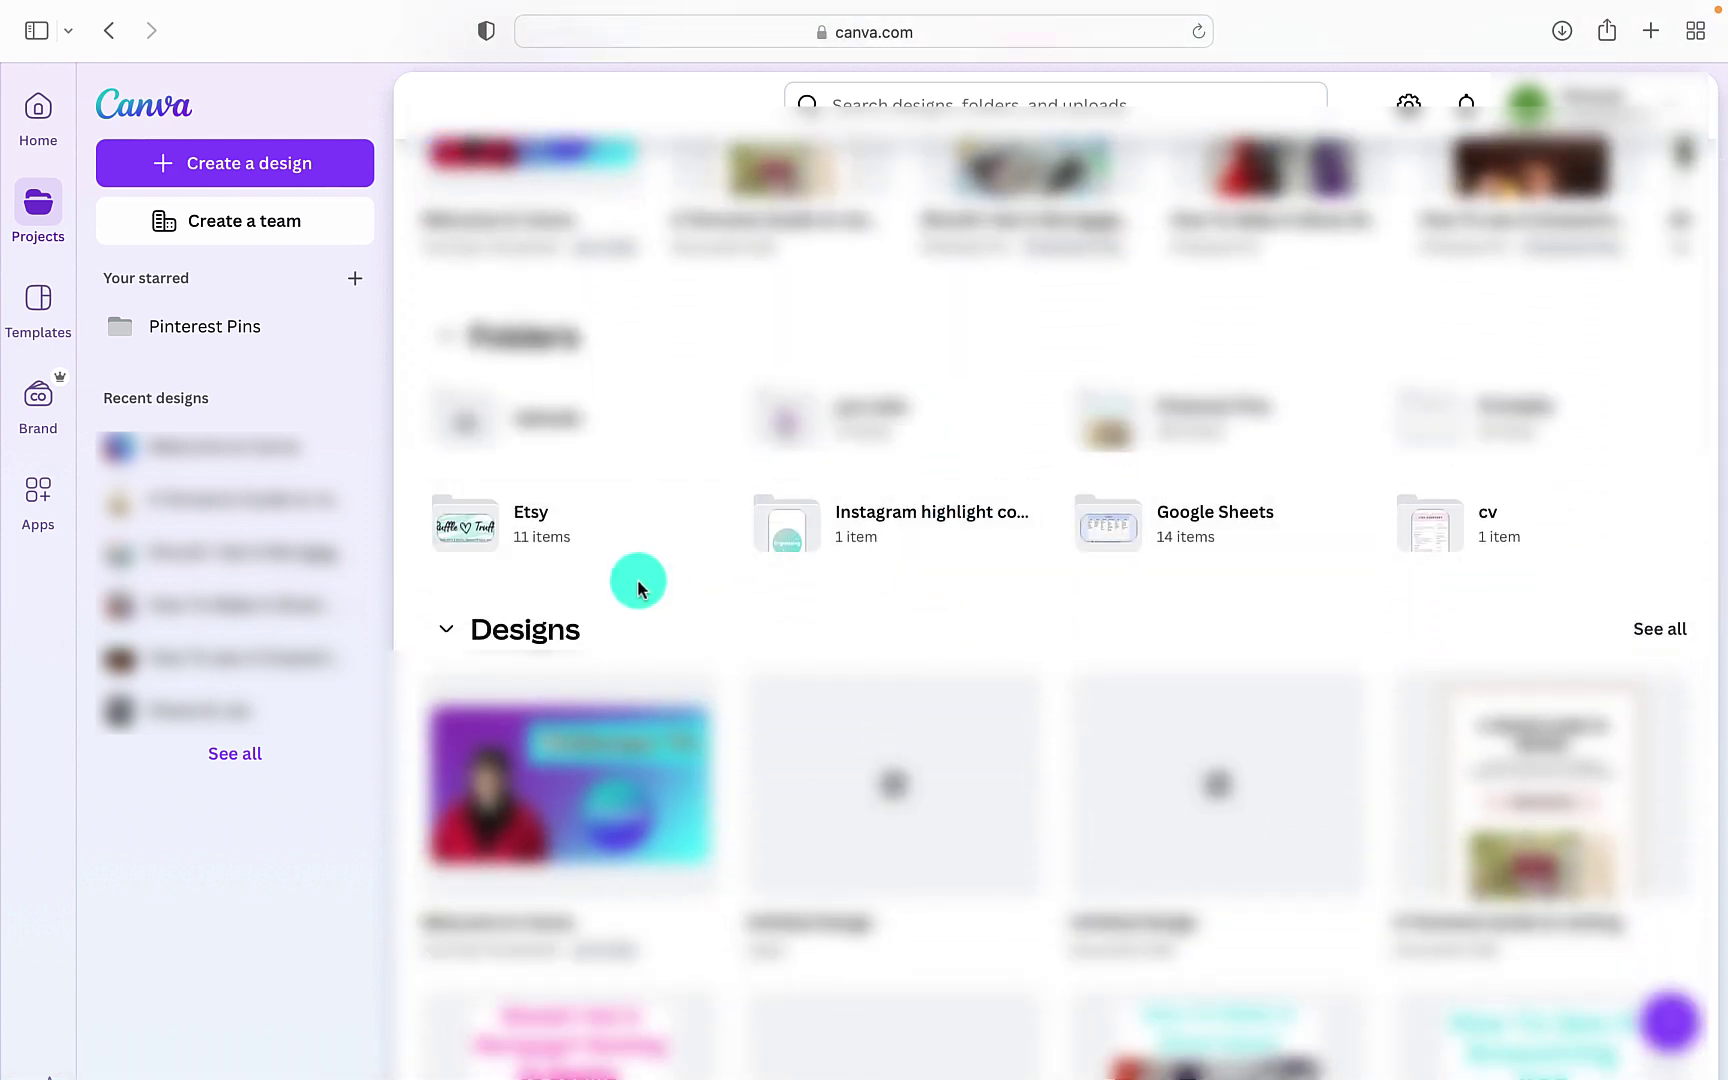
left_click(42, 312)
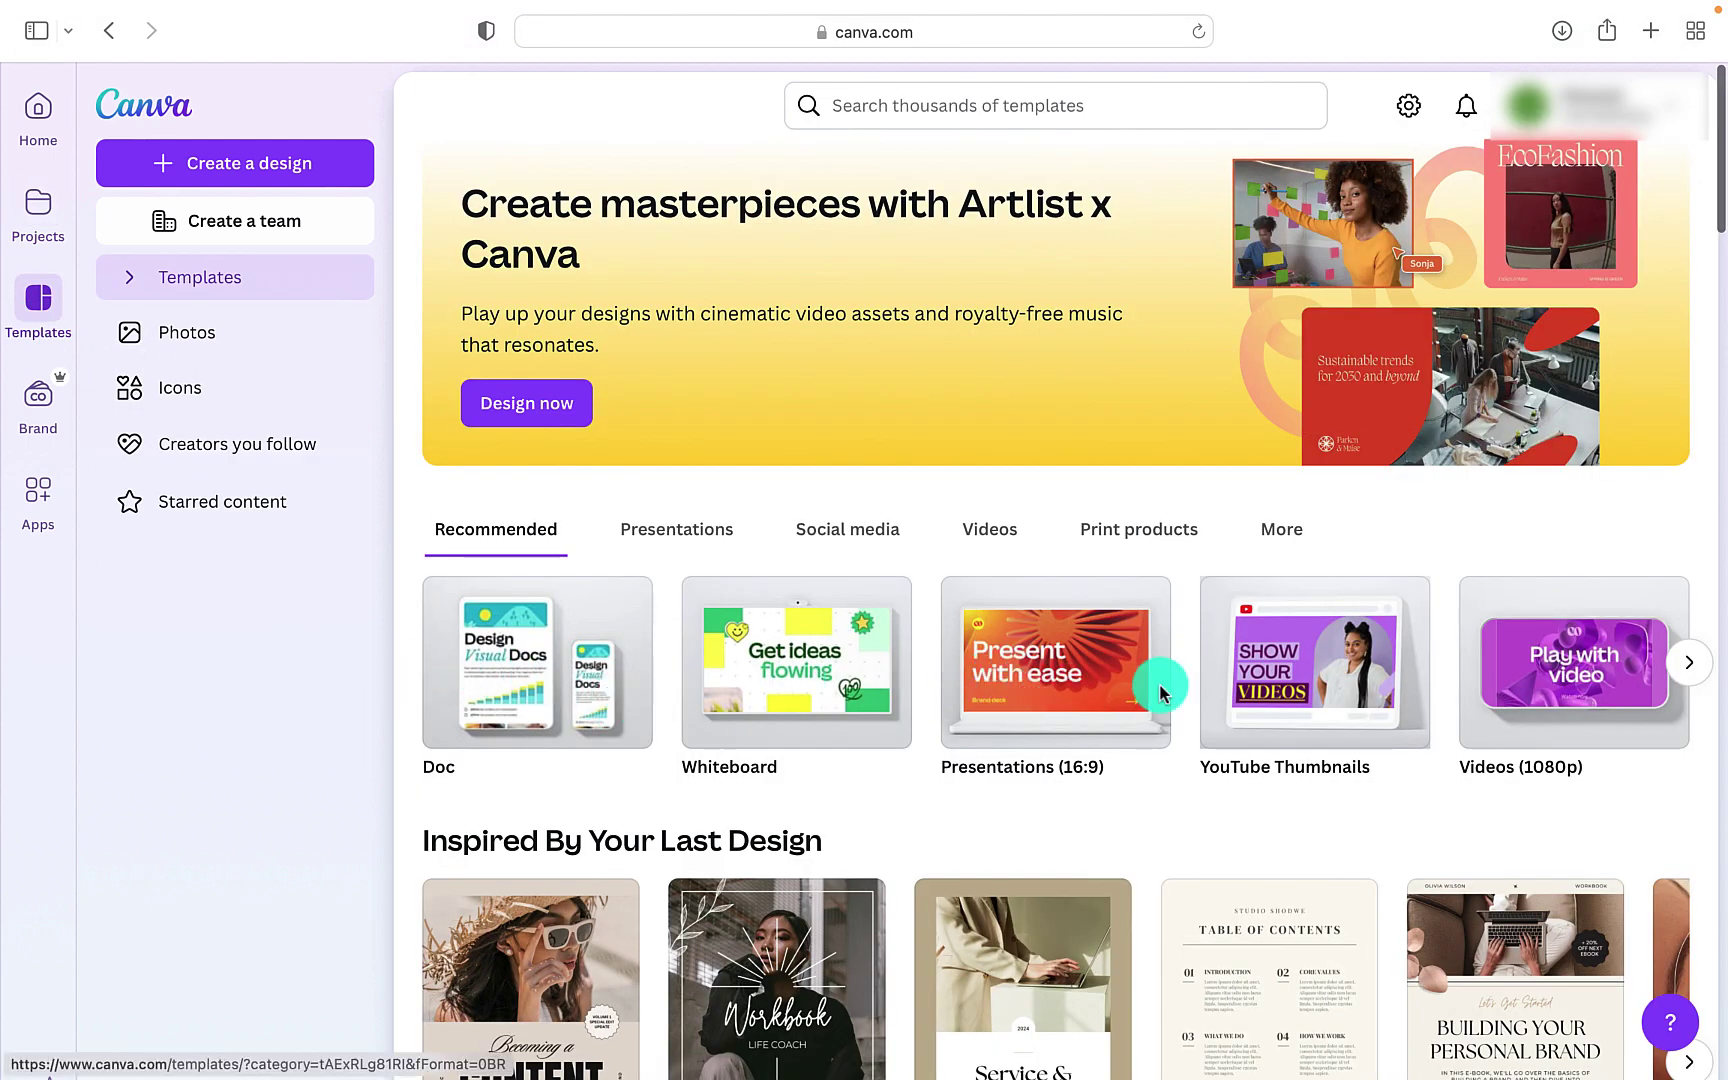
Step through the Presentations, Social media and Videos template categories, ending on Videos
scroll(1206, 694, "down", 2)
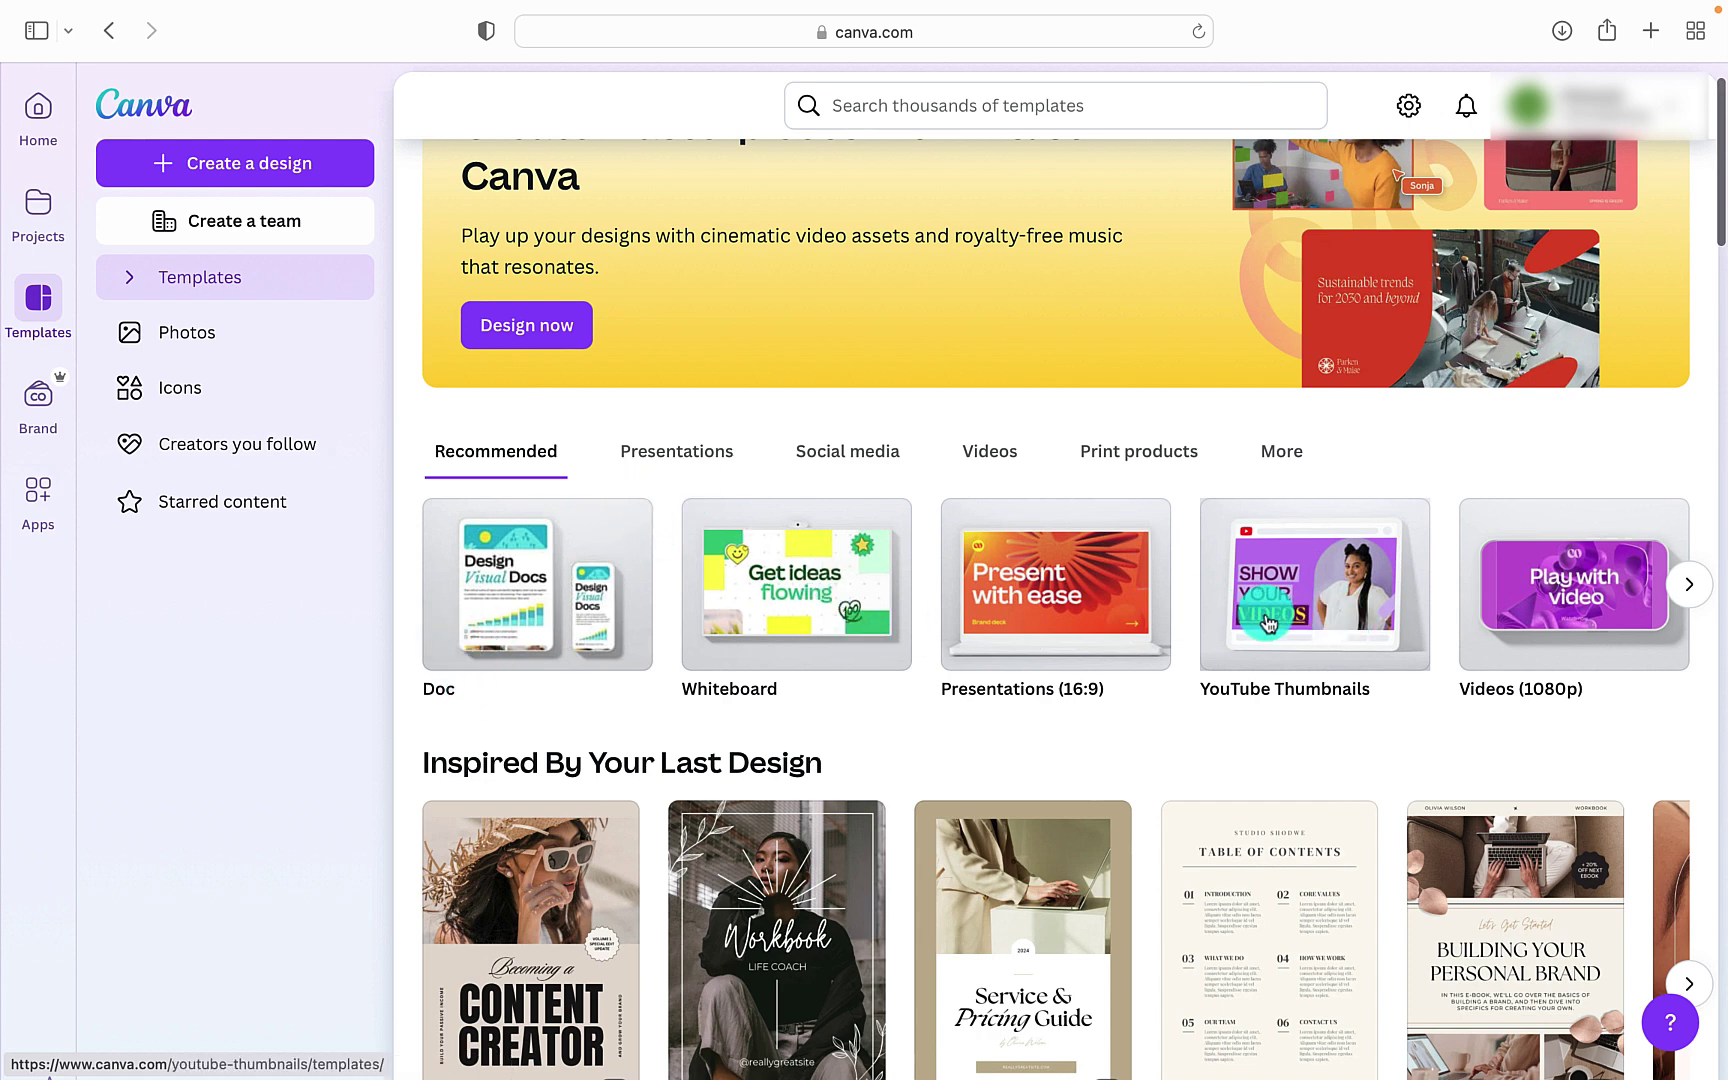
left_click(712, 458)
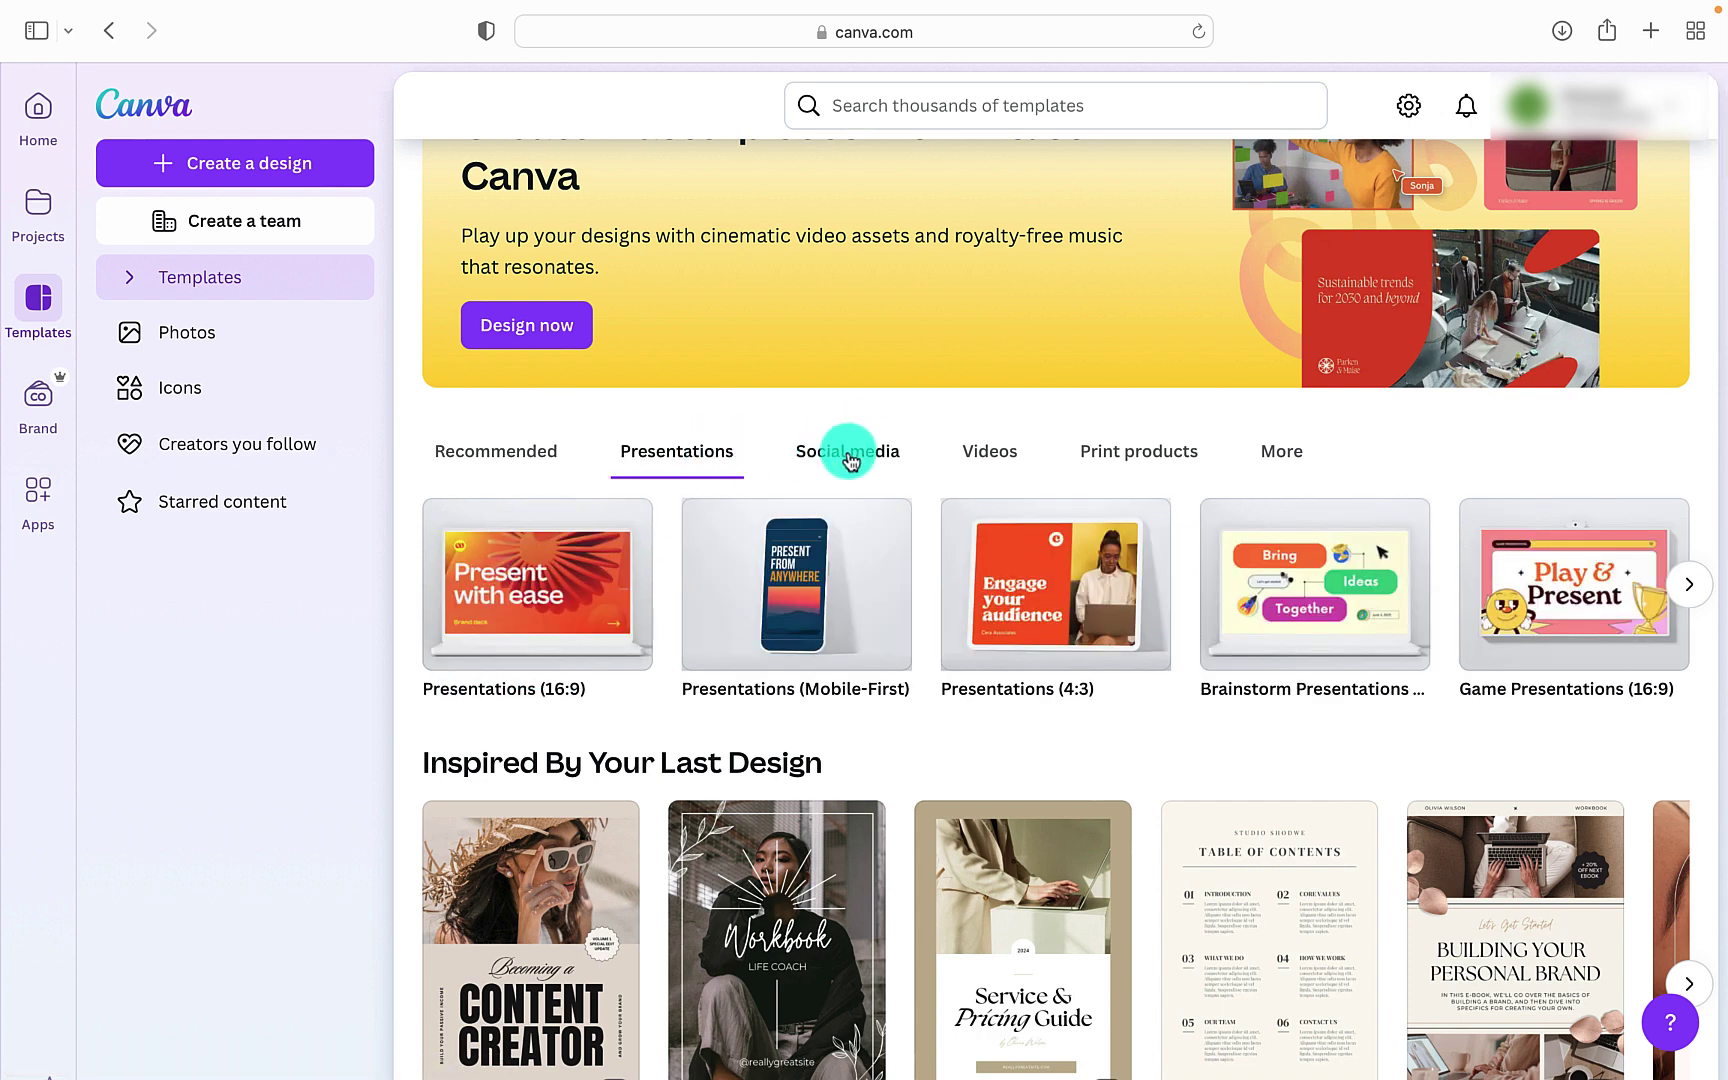
left_click(886, 458)
left_click(1000, 455)
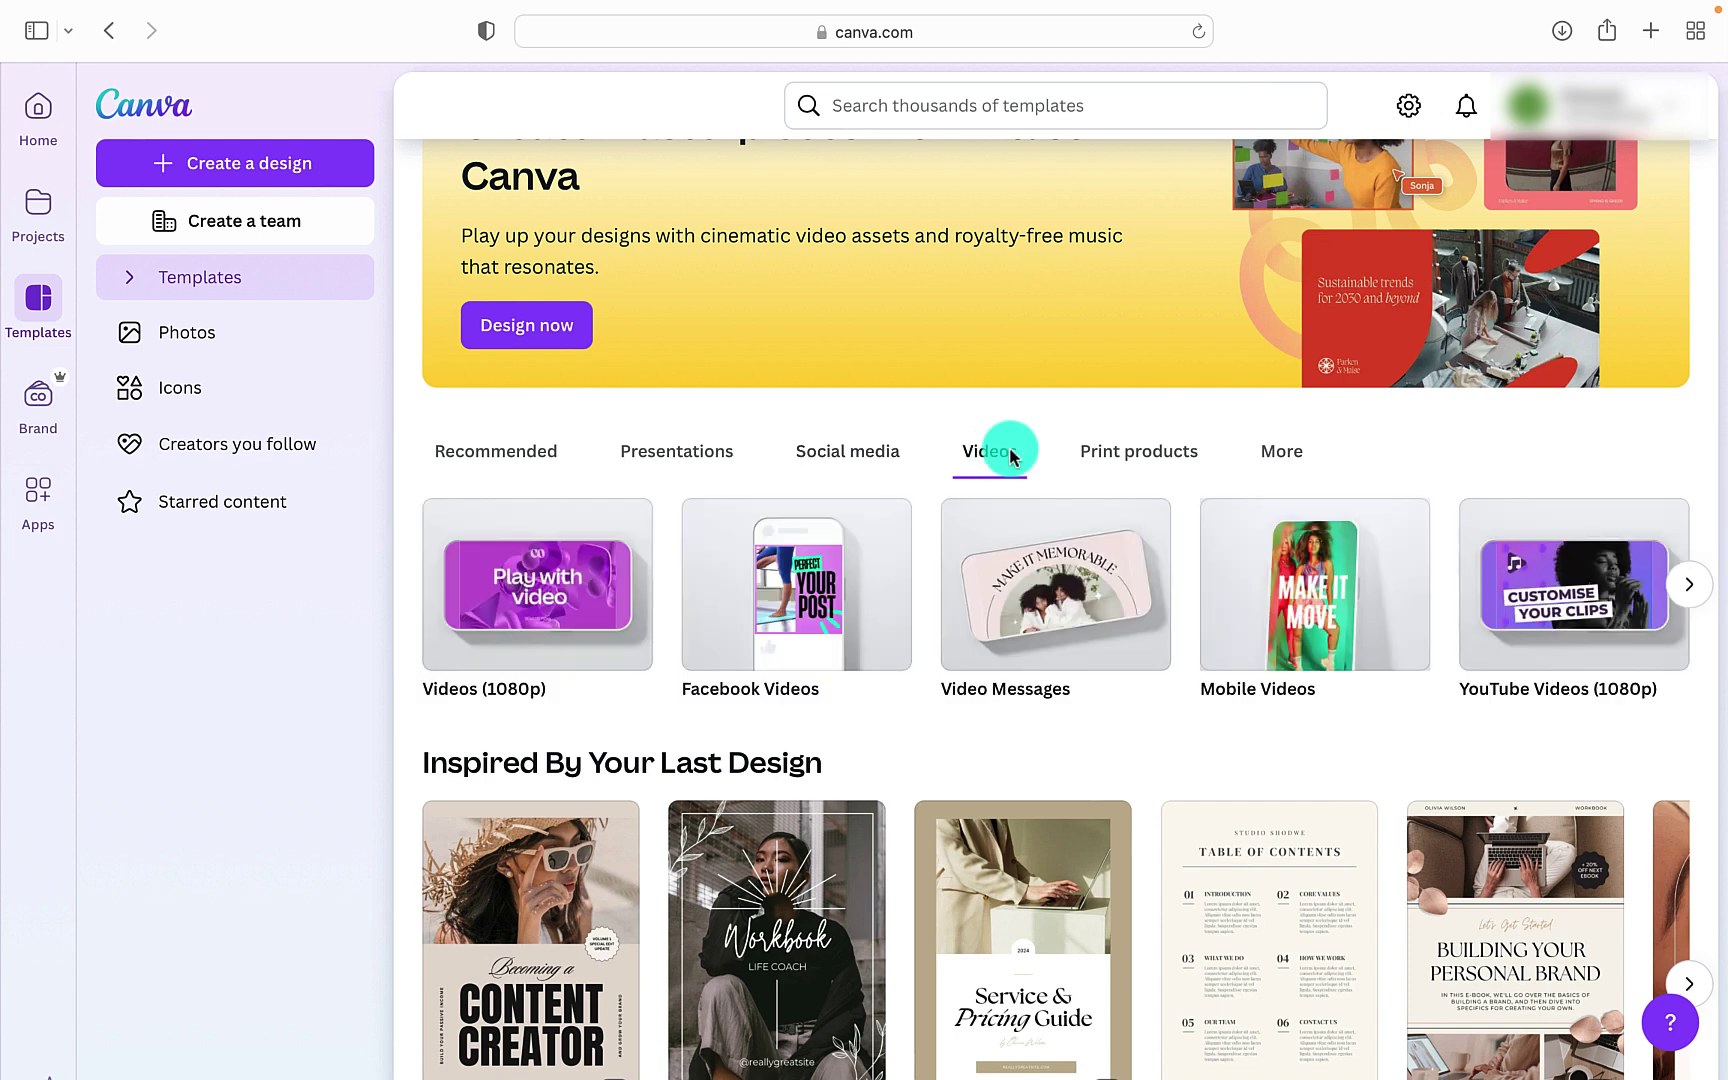
Go to the Brand Kits page to view the single Brand Kit and its colour palette
left_click(40, 405)
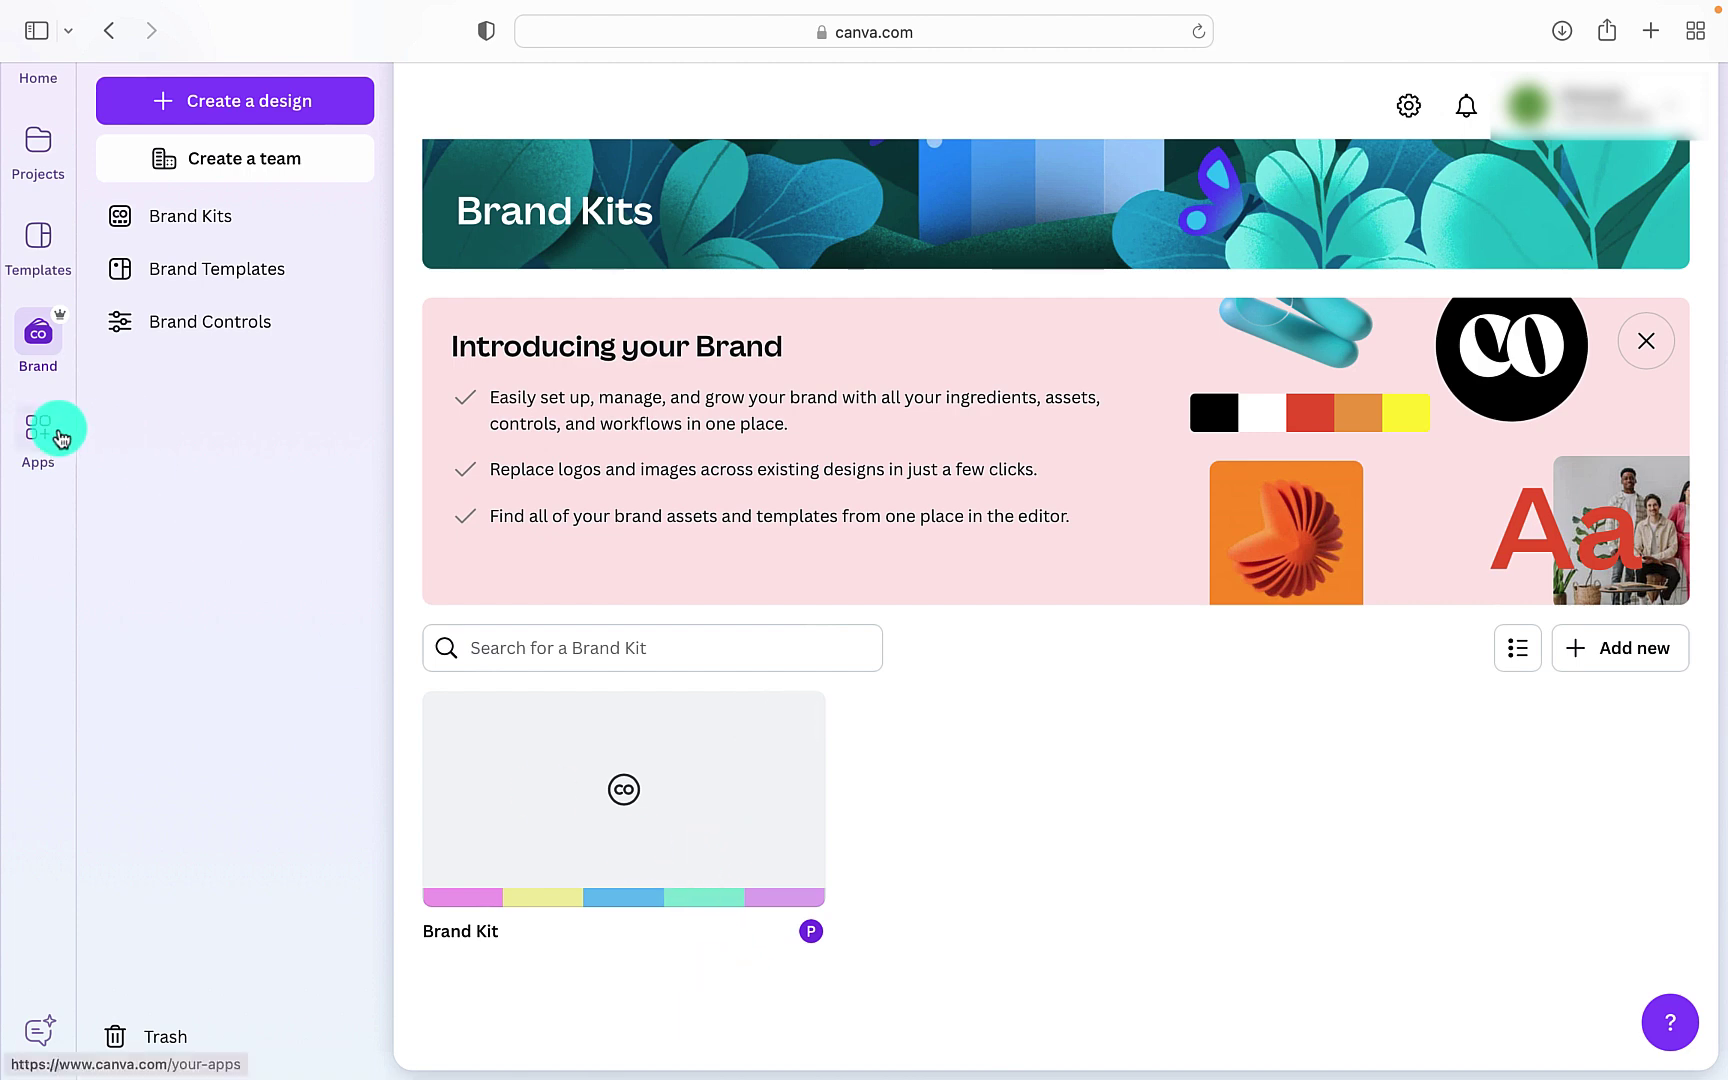
Browse the Apps page's Trending apps, like Text Maker and Tracer, and New and noteworthy
left_click(40, 432)
scroll(641, 660, "down", 3)
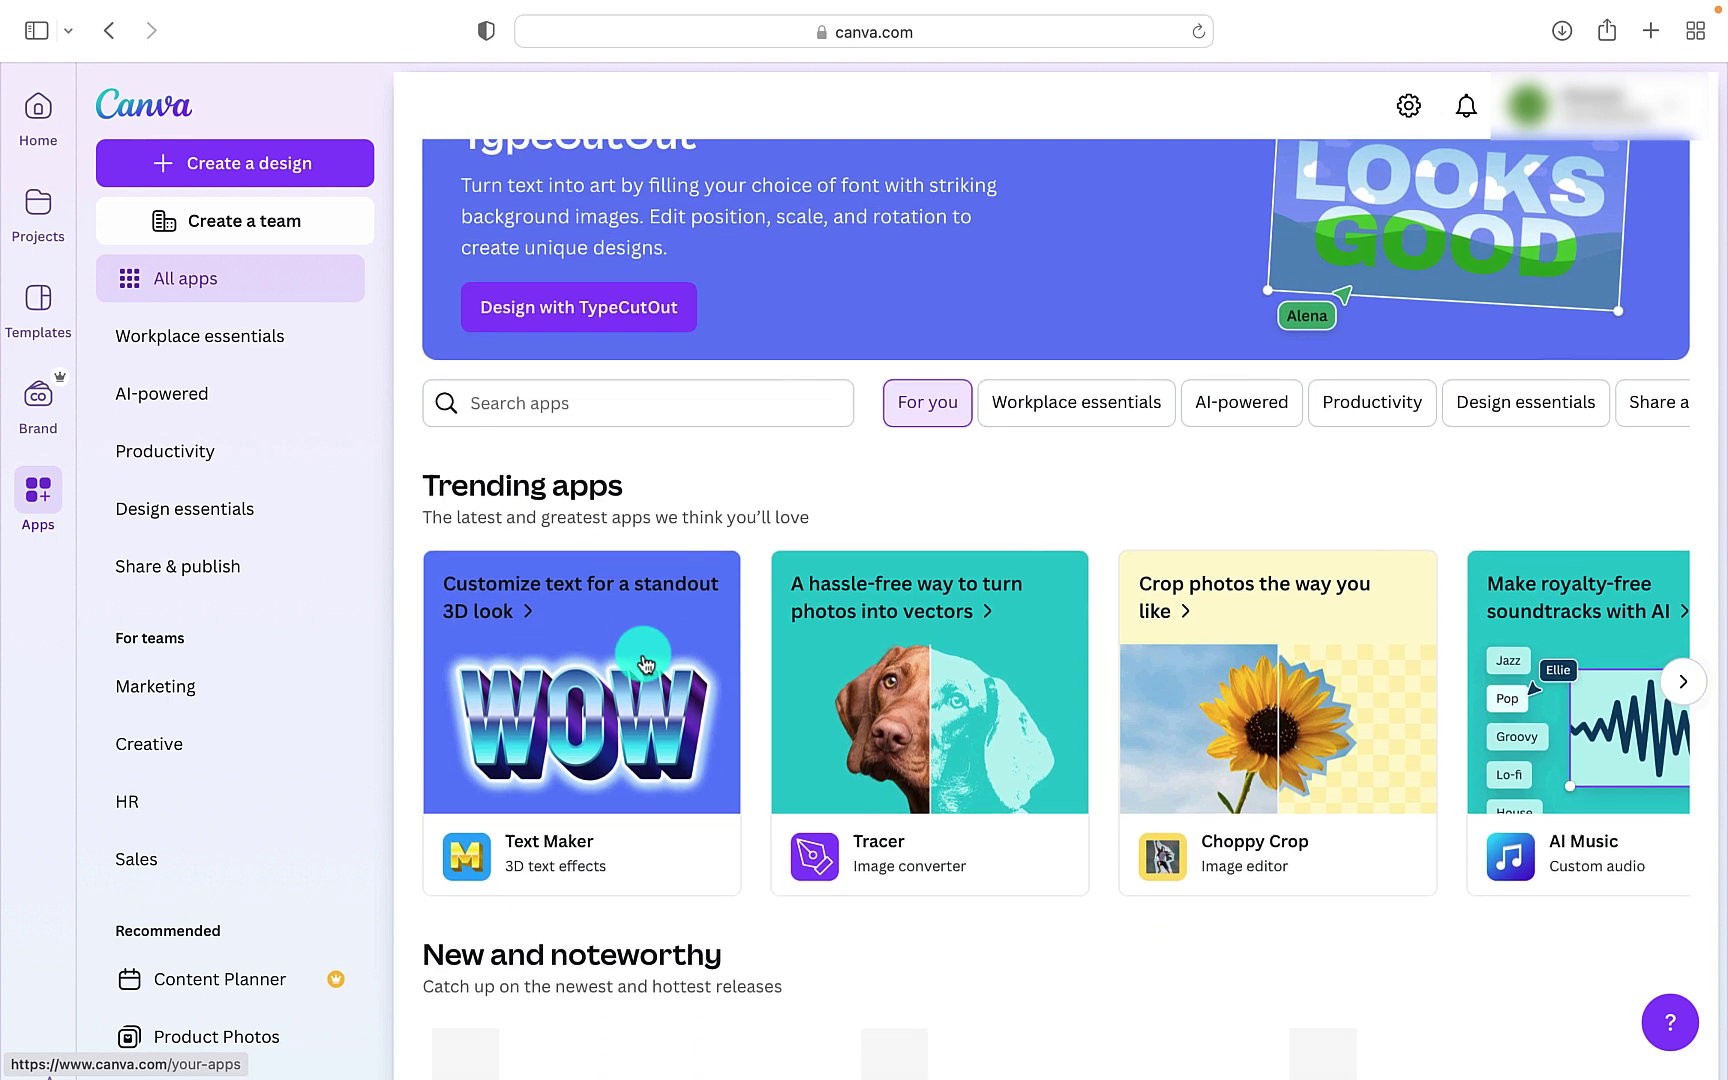
scroll(645, 660, "down", 6)
scroll(645, 660, "up", 9)
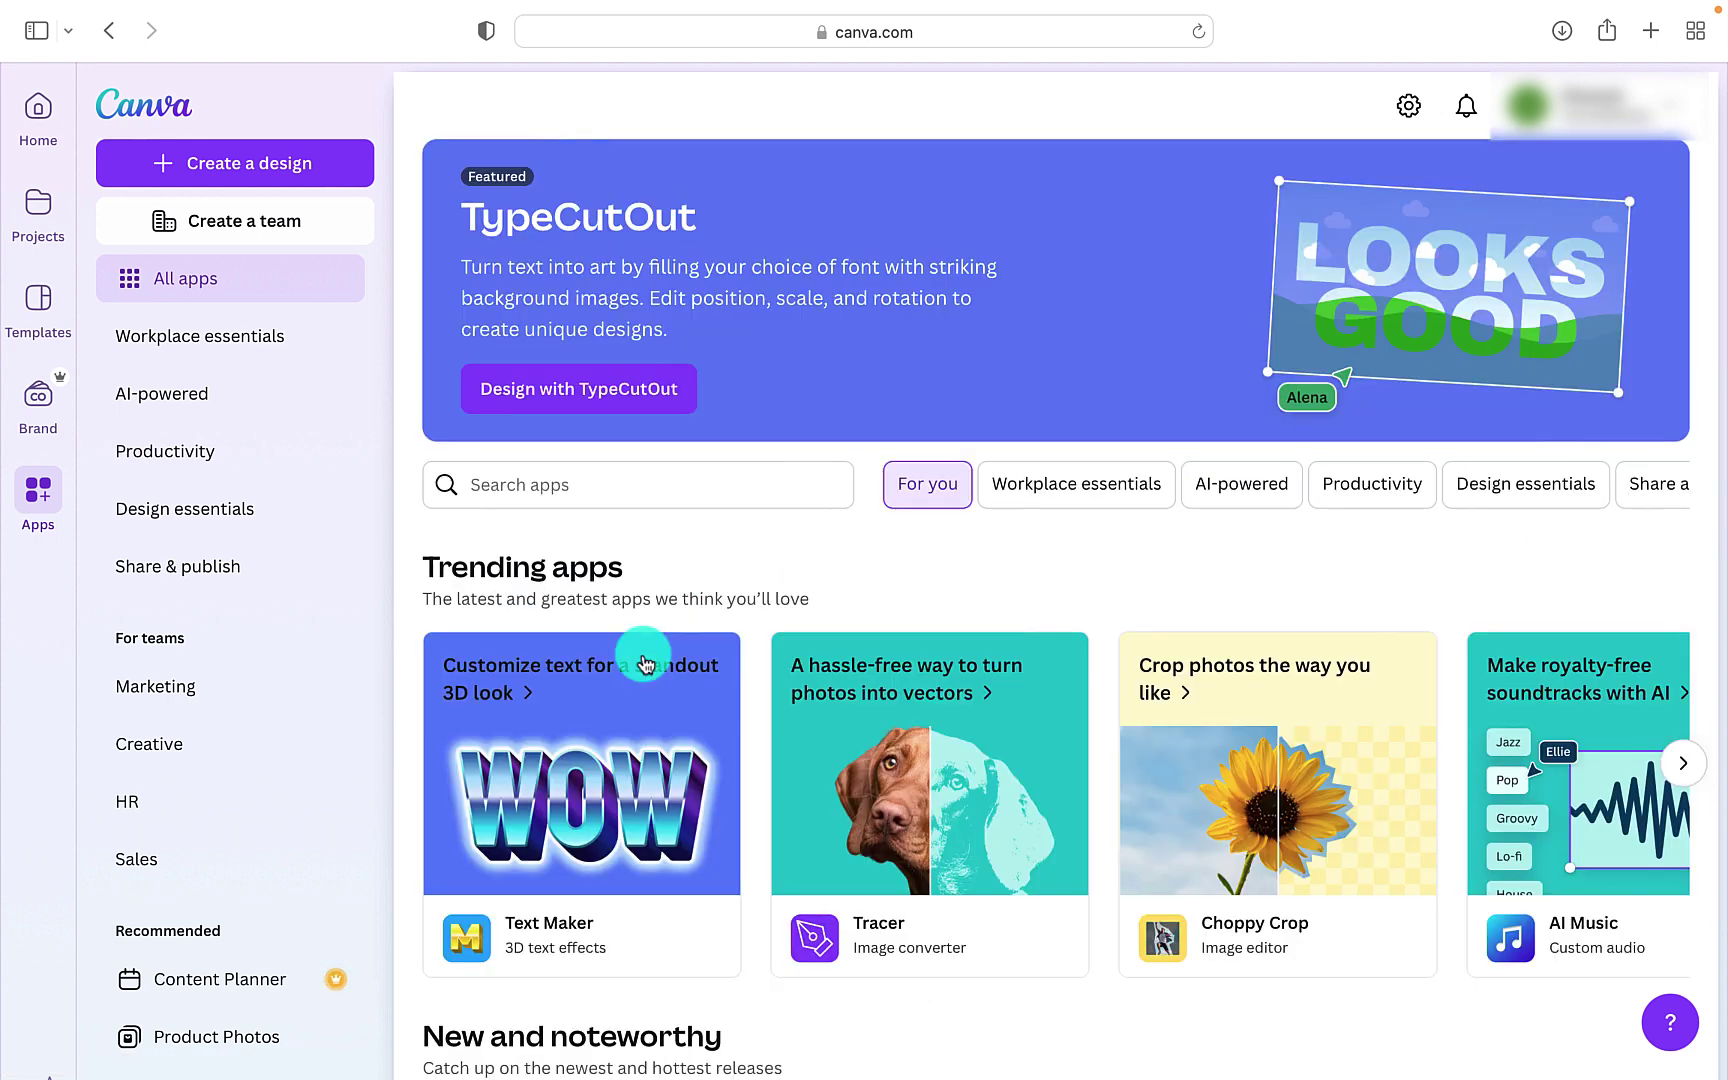
scroll(645, 663, "down", 3)
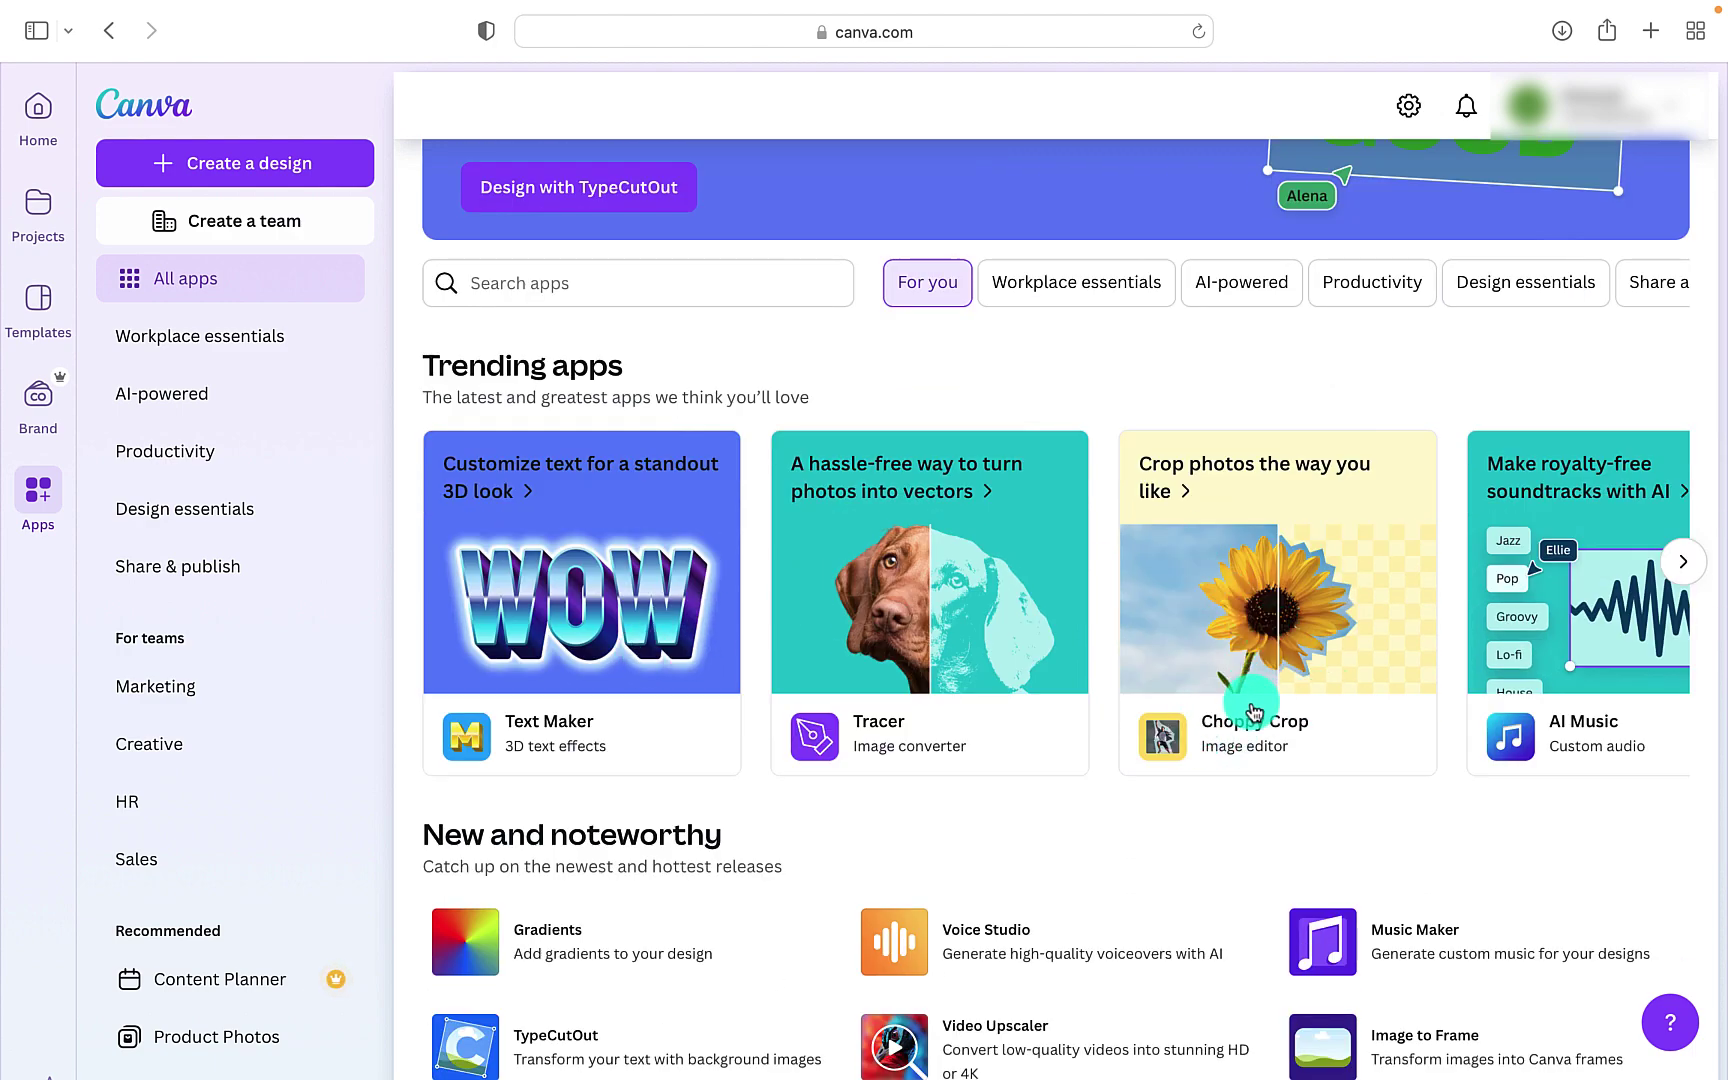
scroll(608, 632, "down", 8)
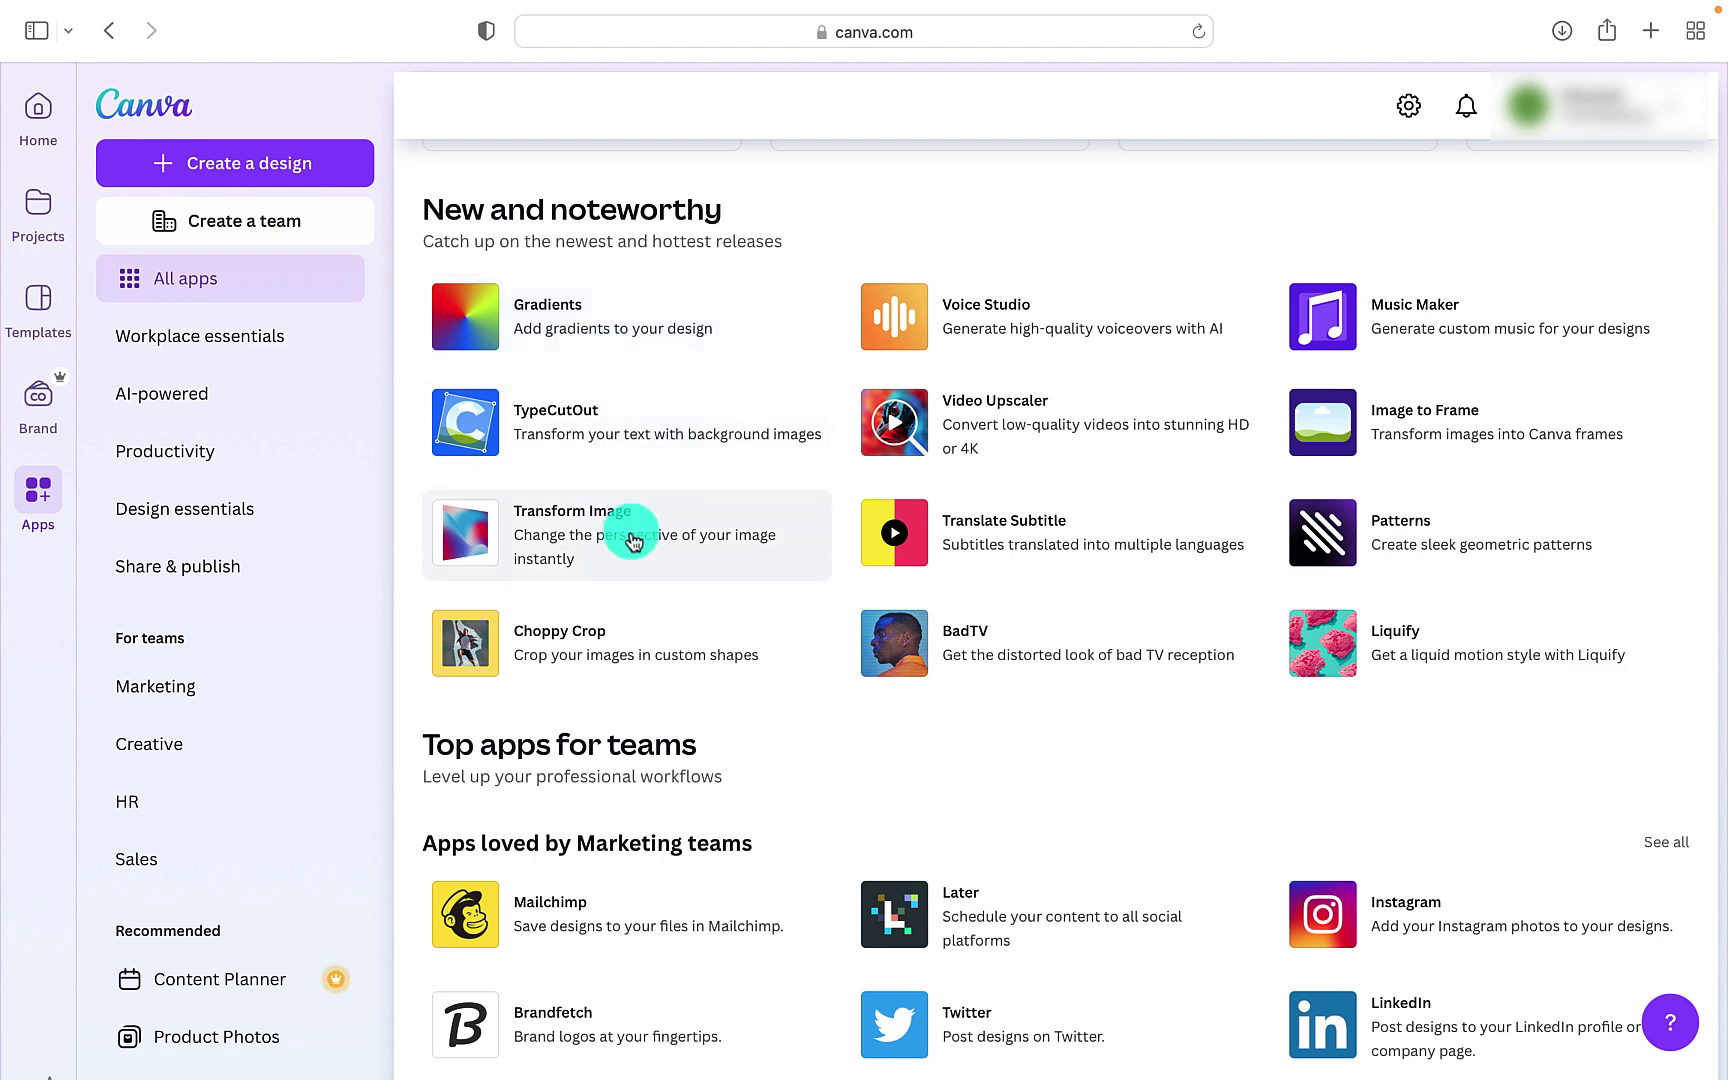
scroll(633, 541, "up", 10)
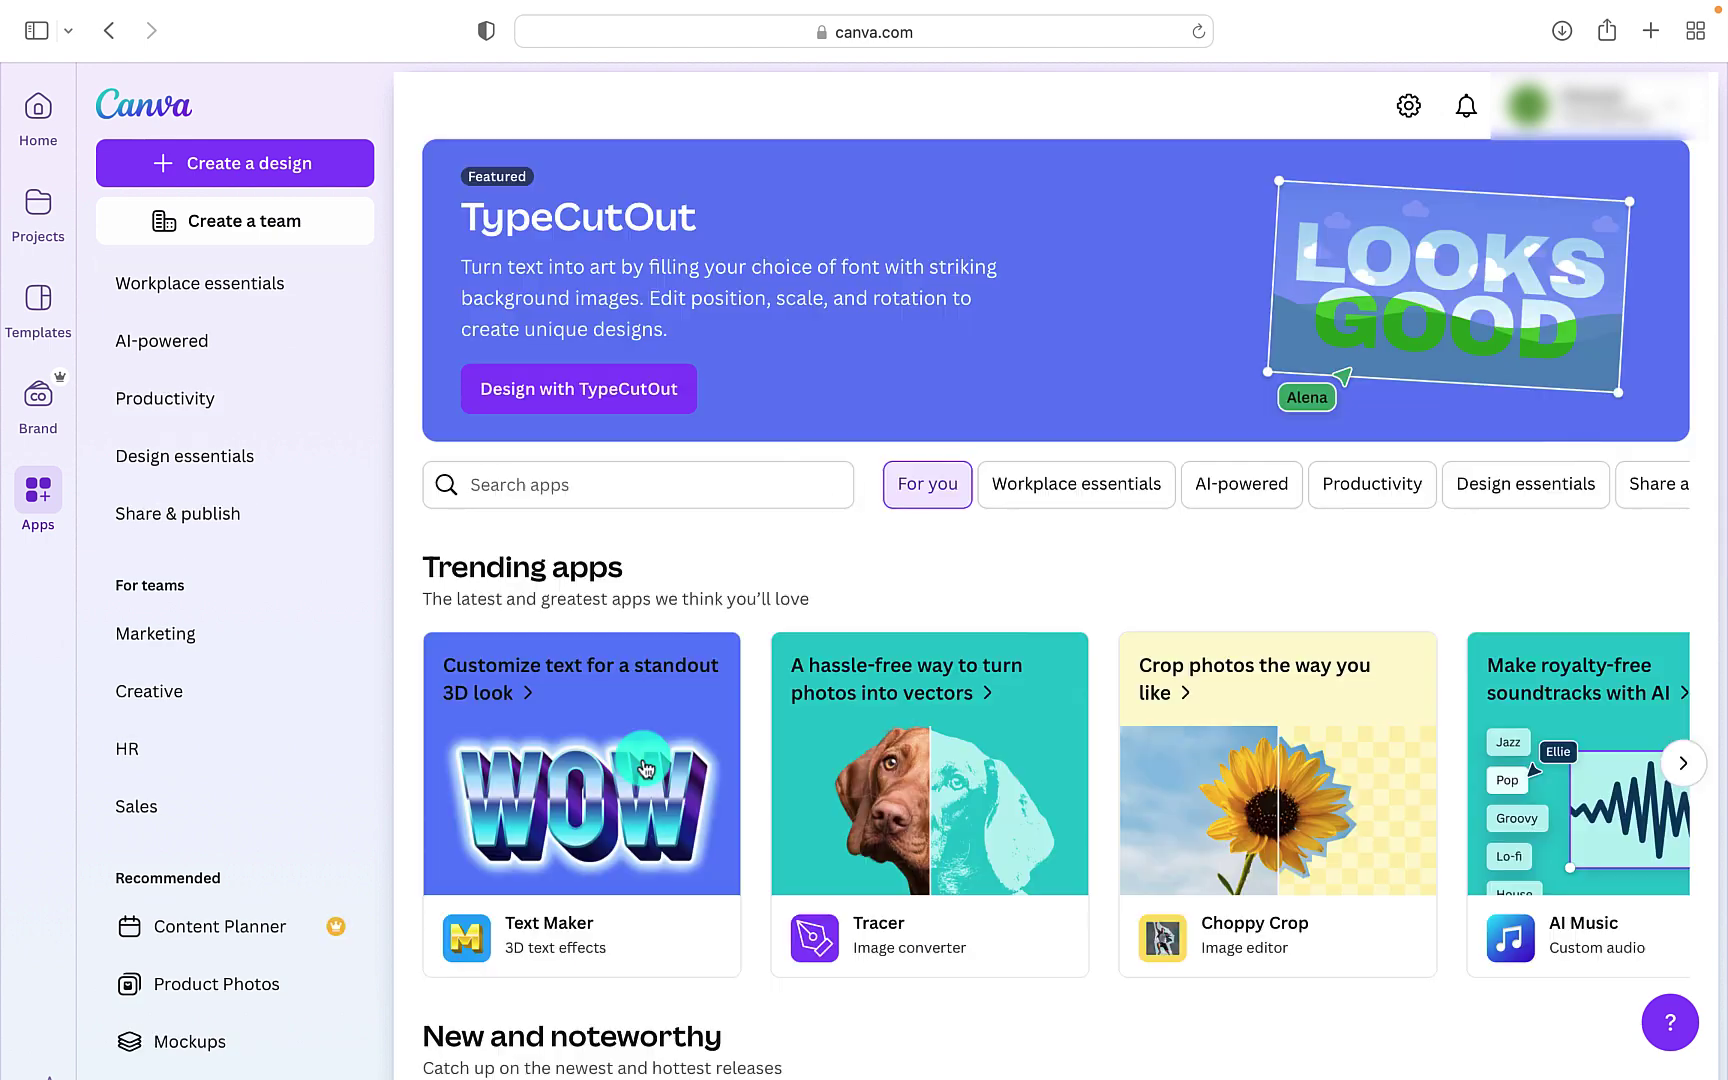